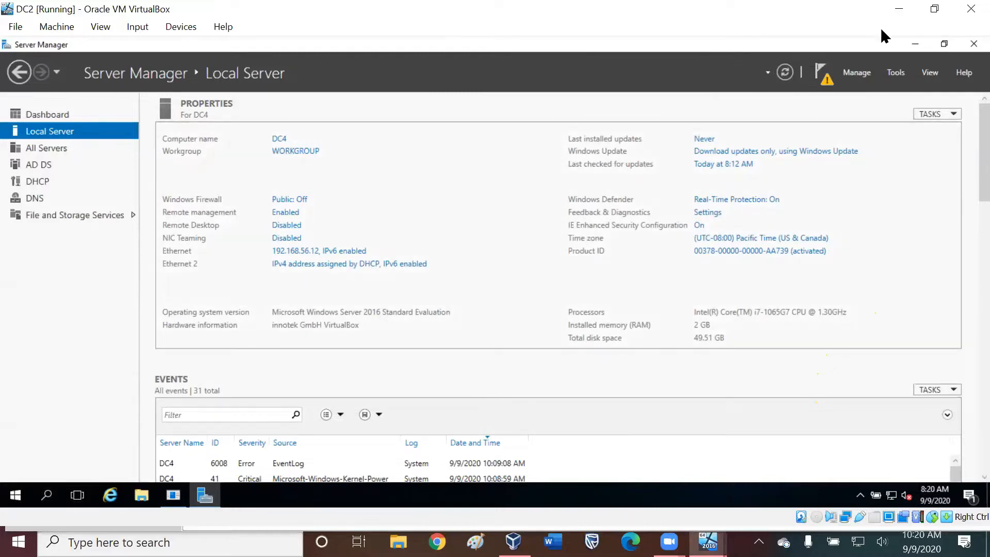
Restore the DC2 virtual machine window from full screen and reposition it on the desktop.
left_click(934, 9)
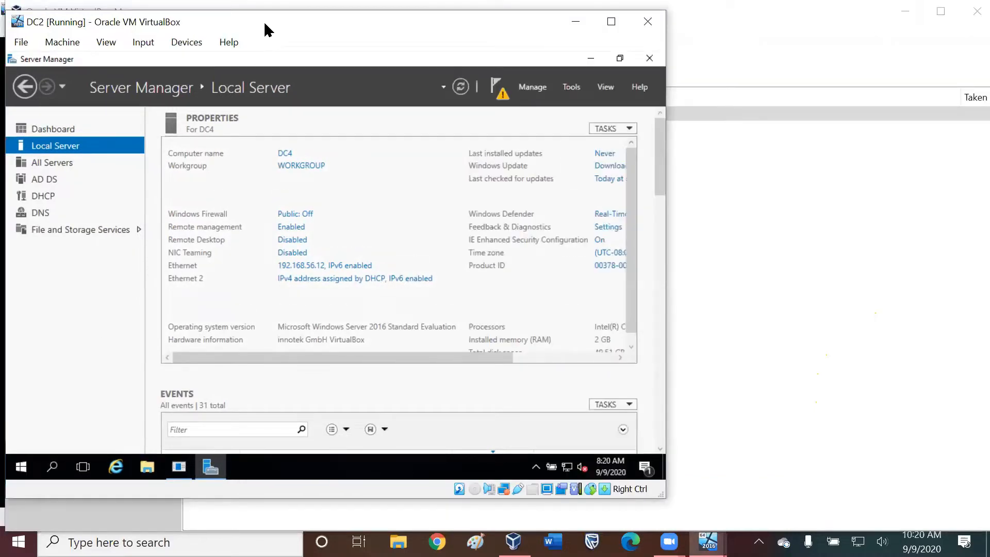
left_click_drag(264, 23, 400, 15)
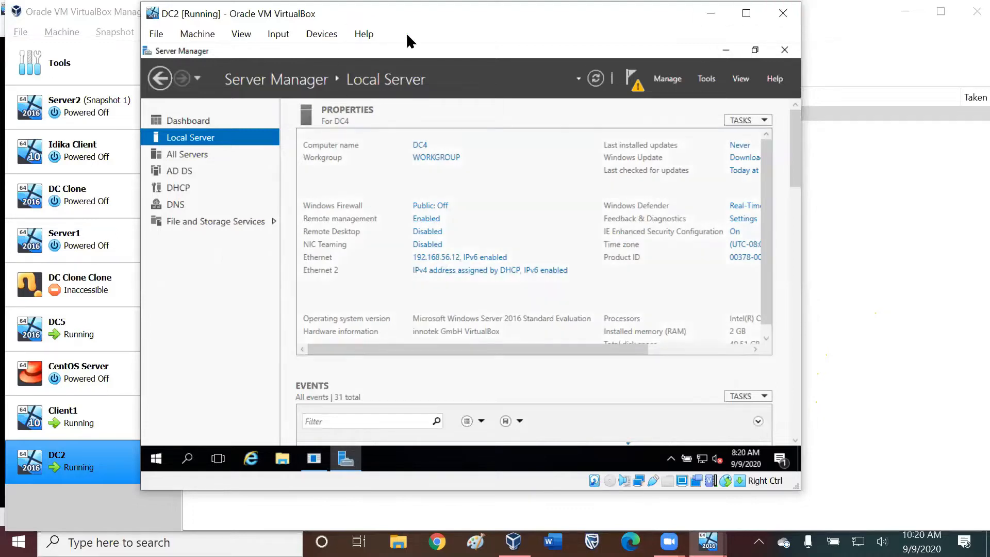
left_click_drag(541, 21, 714, 38)
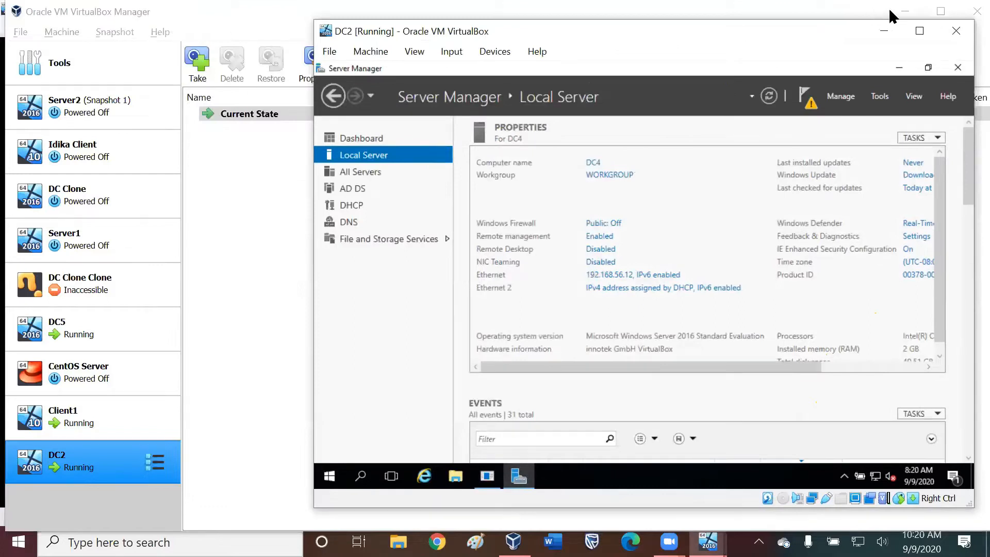
Minimize the VirtualBox Manager and restore the DC5 virtual machine window to a smaller size.
left_click(905, 11)
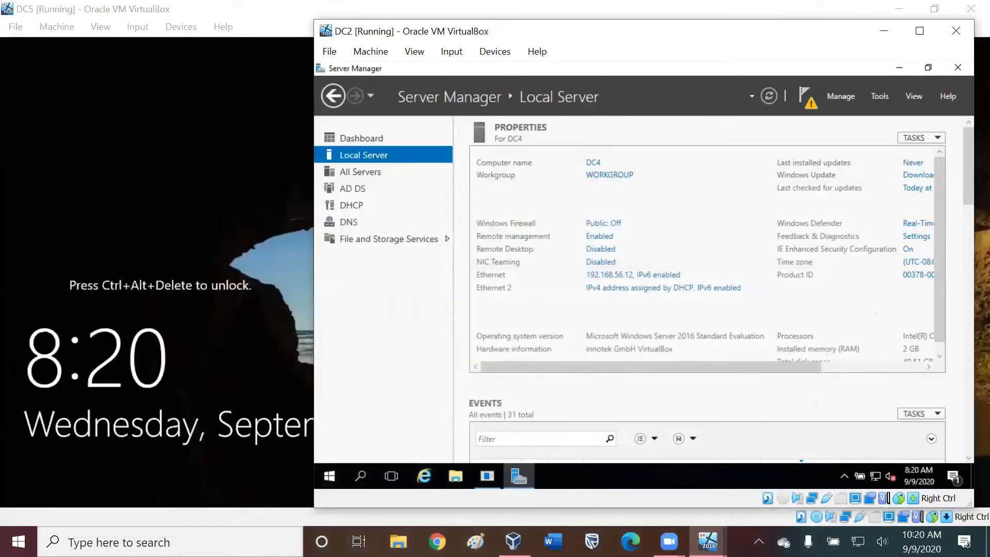
left_click(923, 11)
left_click(934, 9)
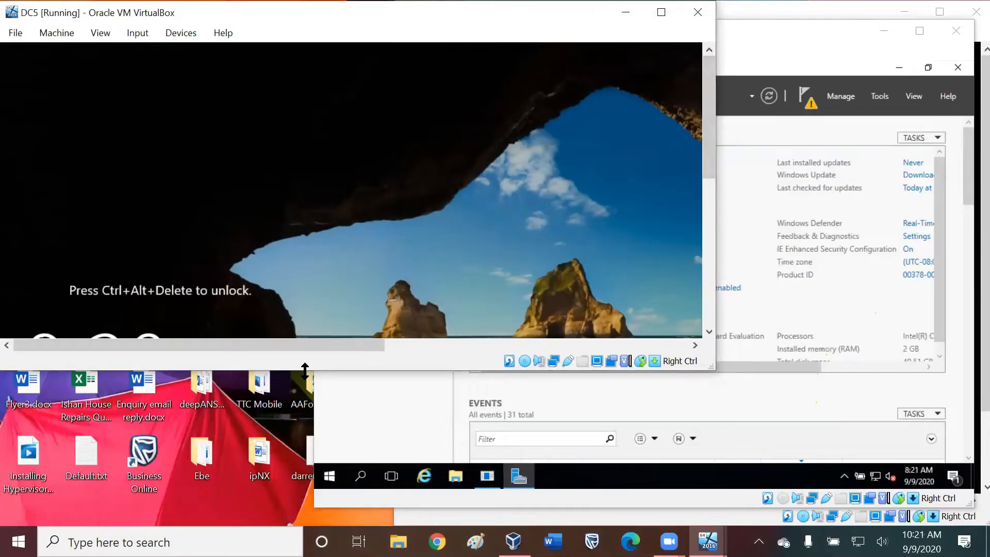
Resize the DC5 and DC2 windows so they sit side by side.
left_click_drag(305, 370, 305, 512)
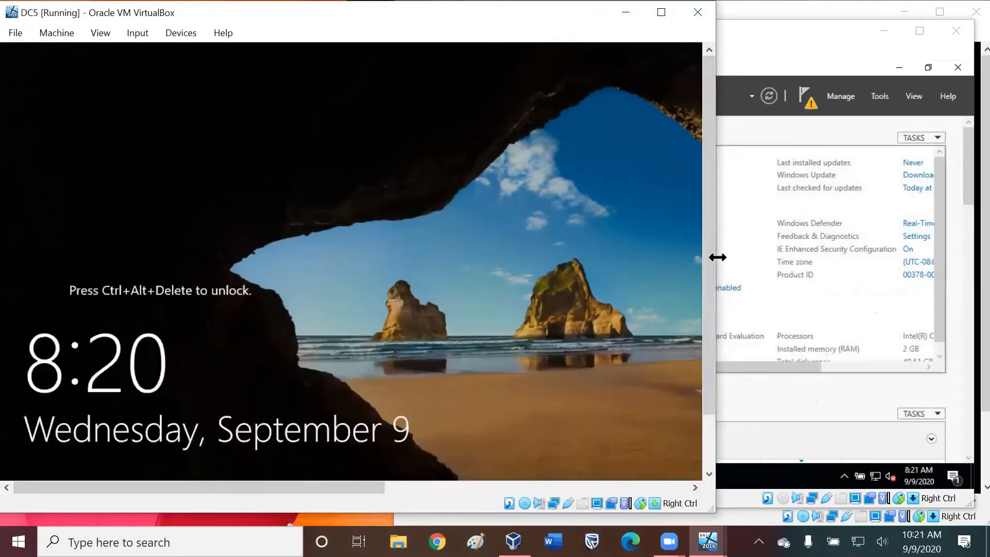
left_click_drag(717, 257, 635, 255)
left_click(665, 250)
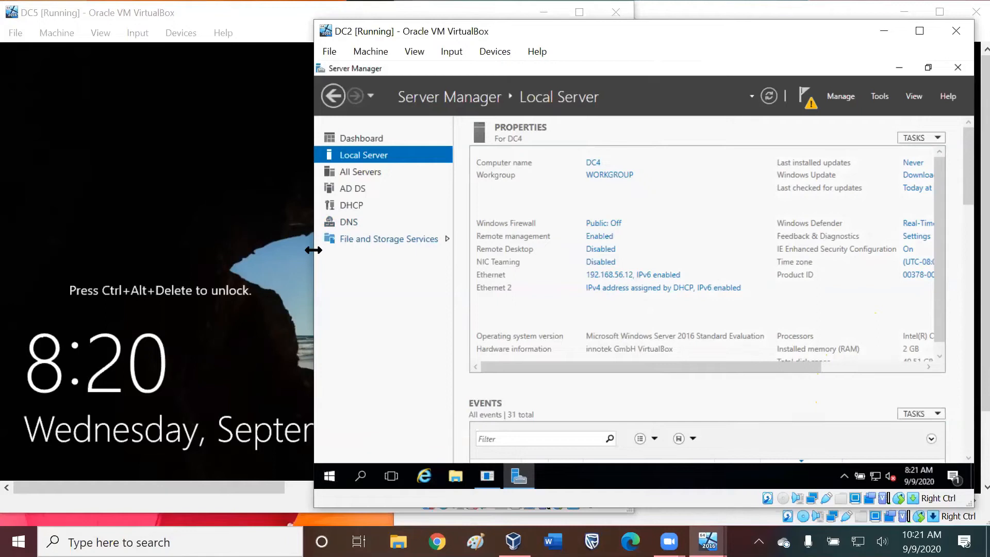
left_click_drag(313, 249, 634, 249)
Send Ctrl-Alt-Del to DC5 to unlock it and open its Local Server properties in Server Manager.
left_click(137, 33)
mouse_move(165, 52)
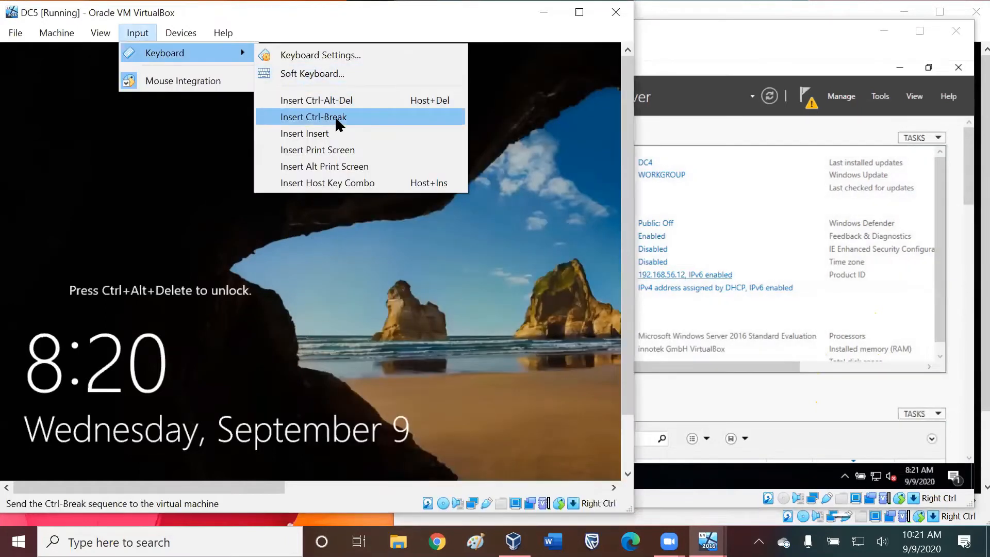
left_click(316, 100)
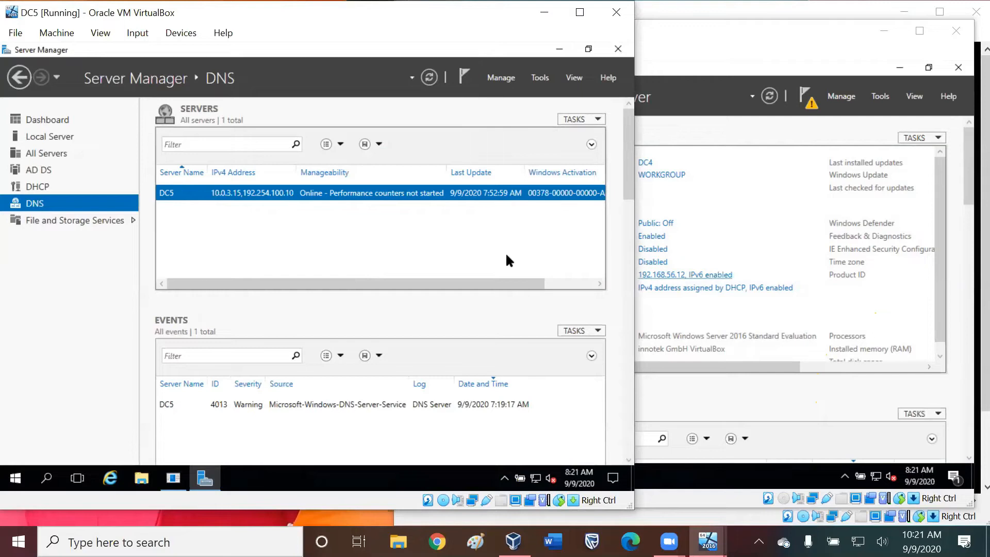
left_click(50, 136)
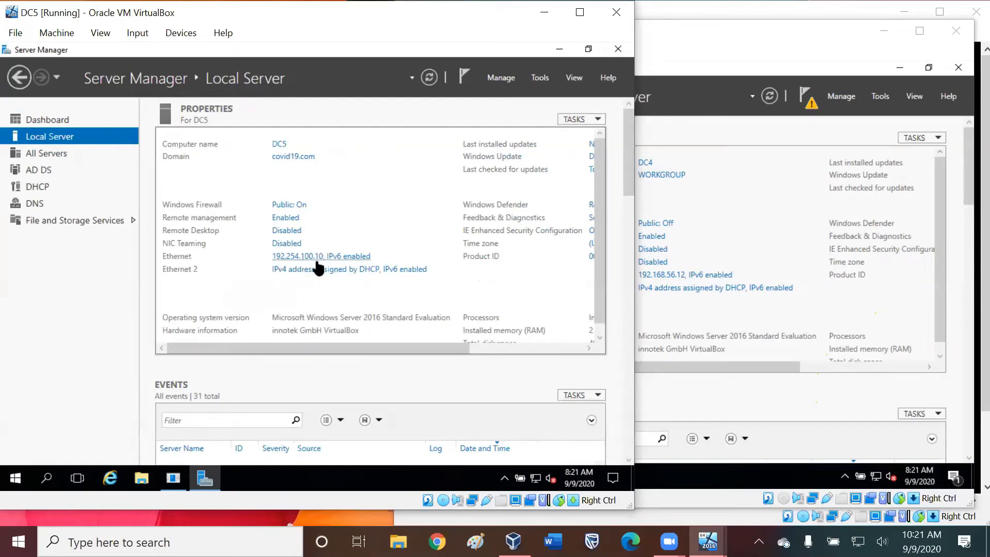
Open DC2's Network Connections from the Ethernet address link in its Local Server properties.
left_click(728, 211)
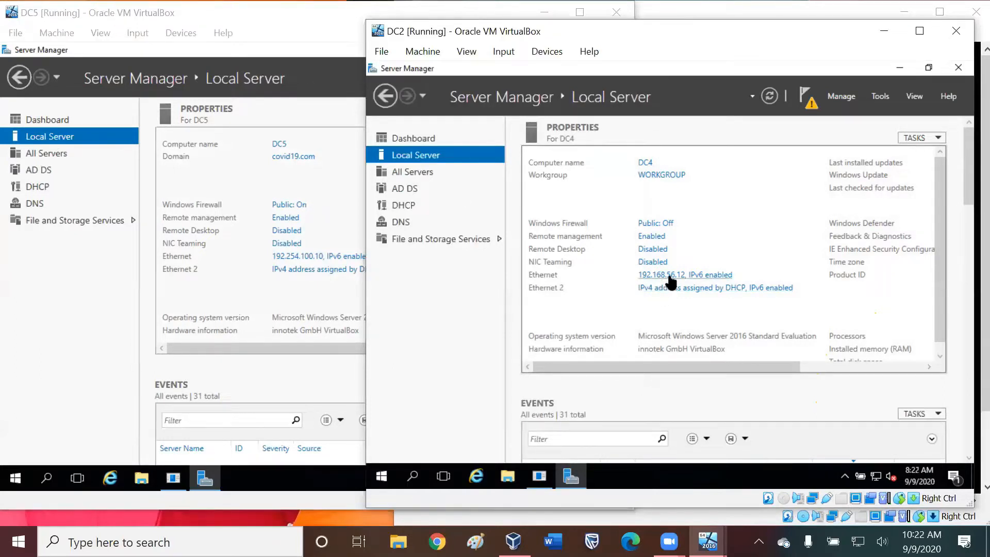
left_click(670, 277)
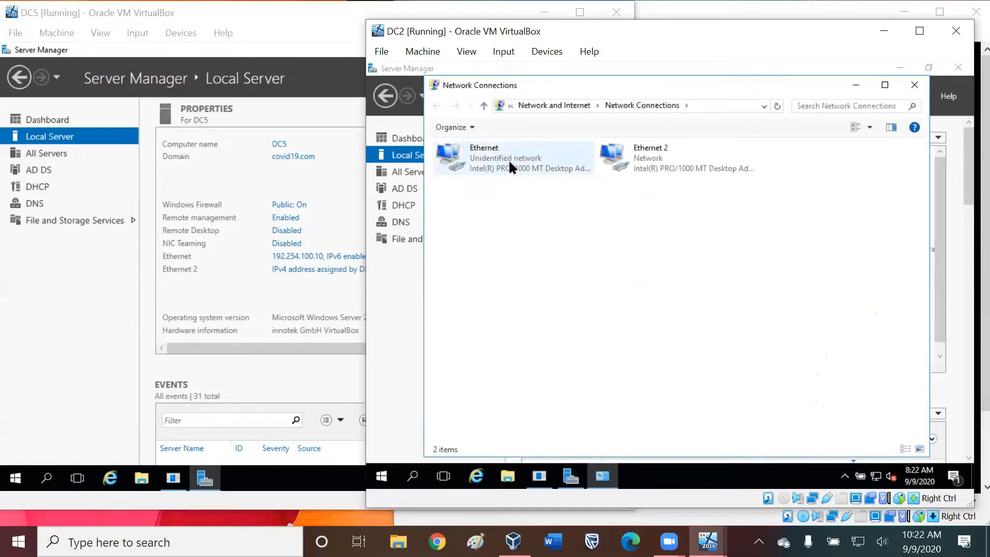
left_click(651, 163)
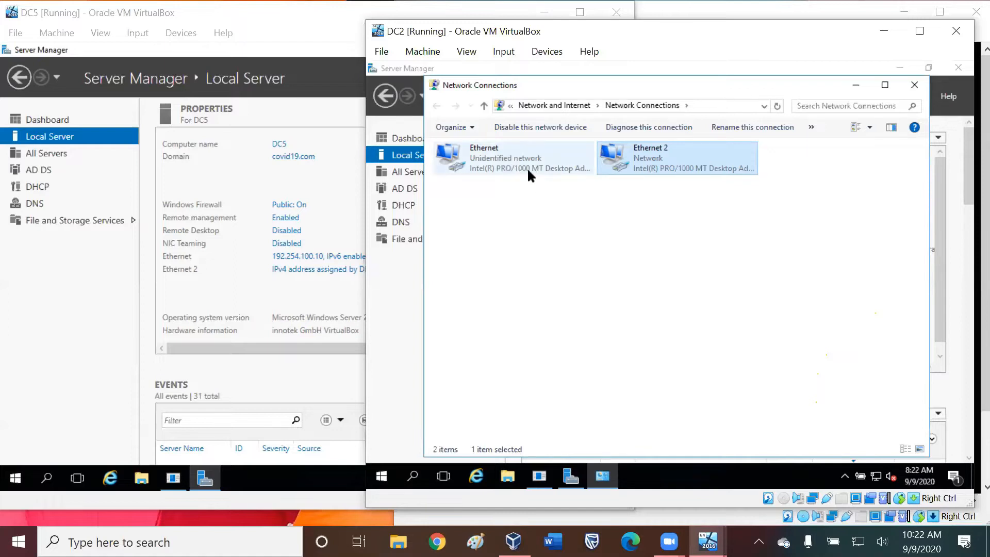
Check the connection status of the Ethernet and Ethernet 2 adapters, closing each status window.
double_click(527, 167)
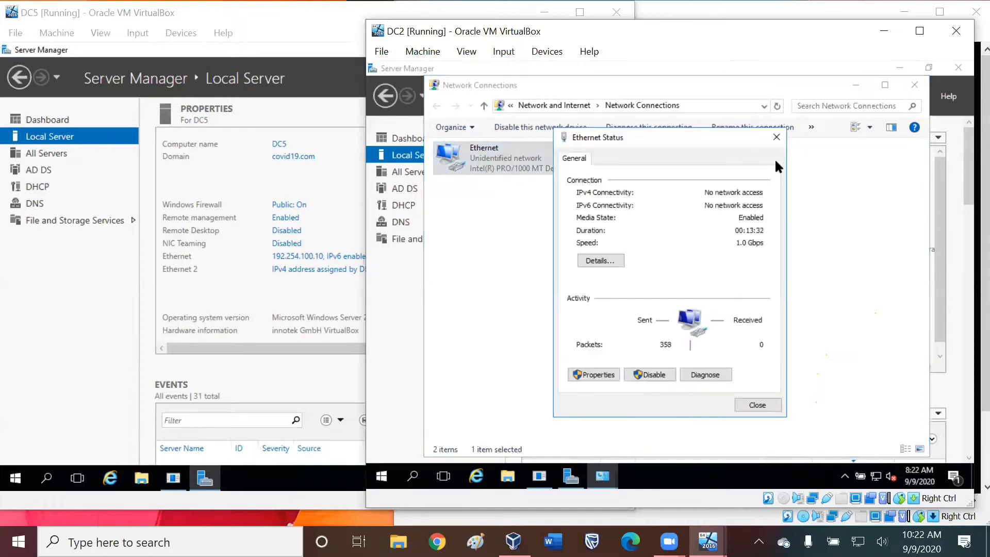
left_click(776, 137)
double_click(654, 151)
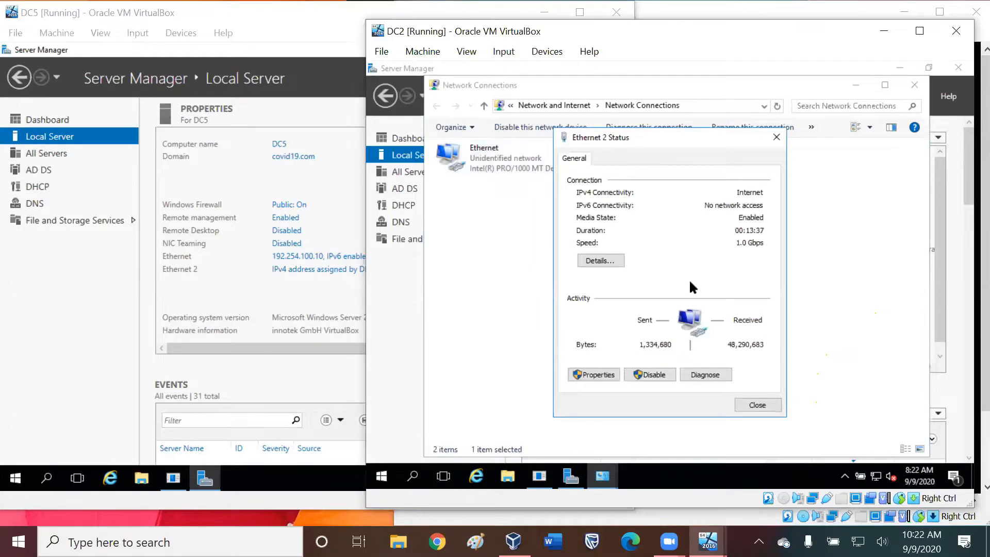
left_click(776, 139)
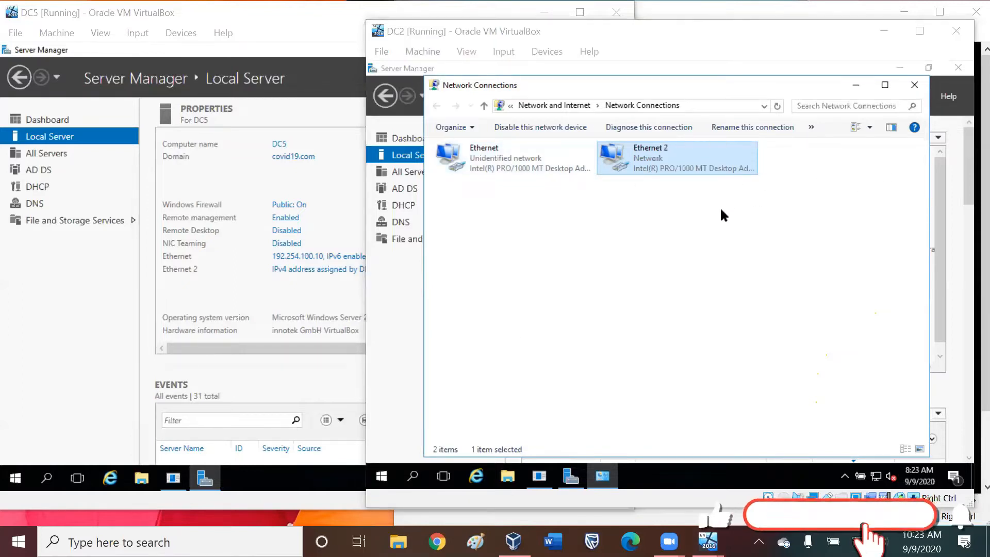
Review the properties and status of the Ethernet 2 adapter, closing both windows.
right_click(654, 153)
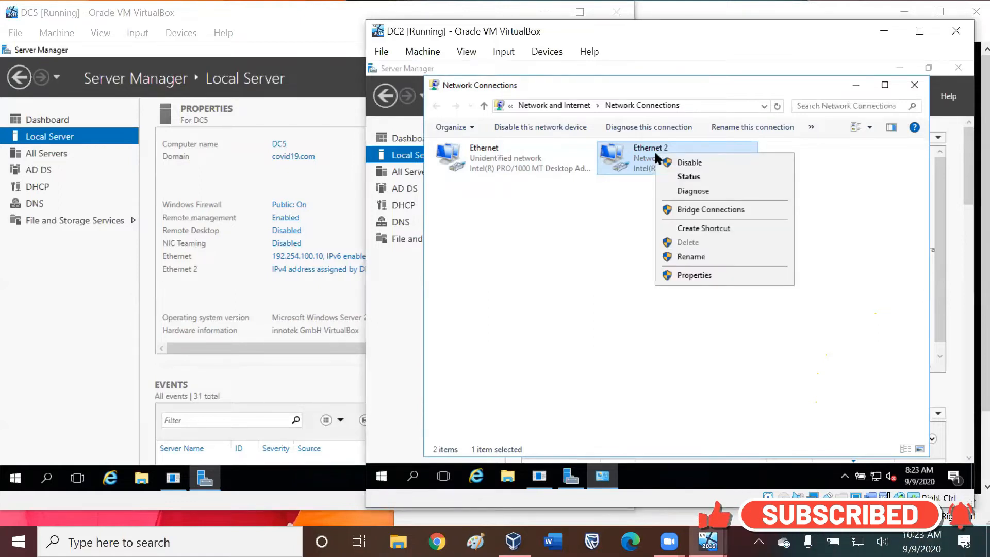
left_click(712, 274)
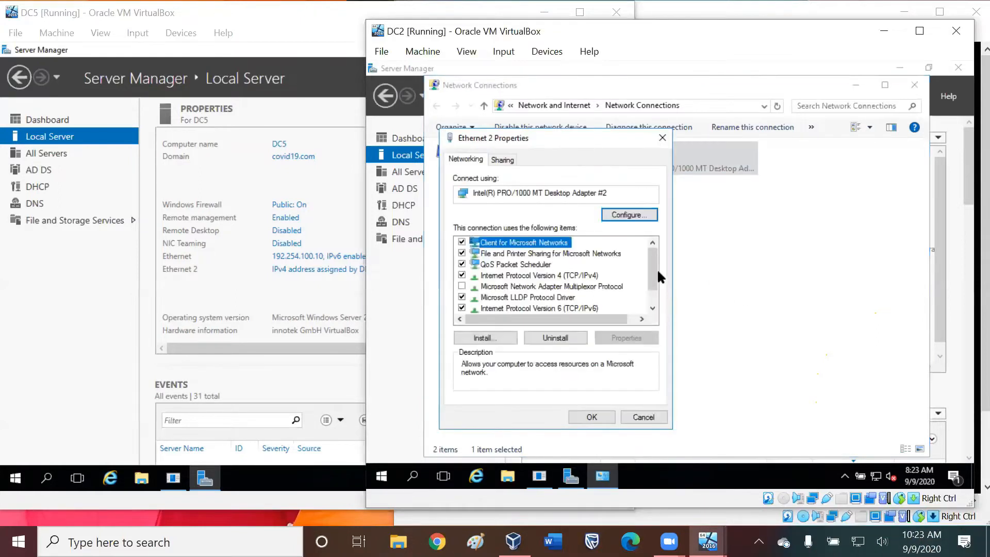
left_click(662, 137)
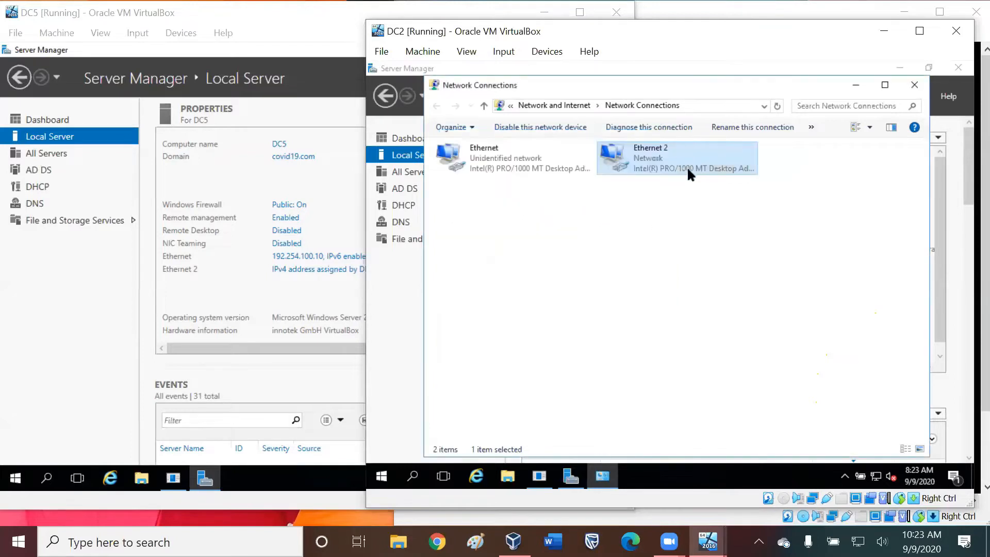
right_click(689, 174)
left_click(722, 194)
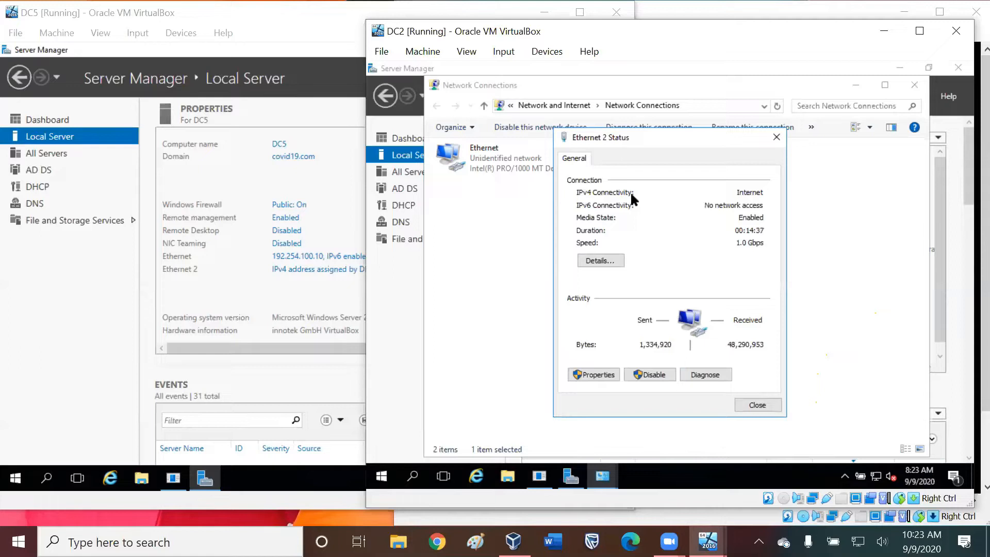
left_click(775, 138)
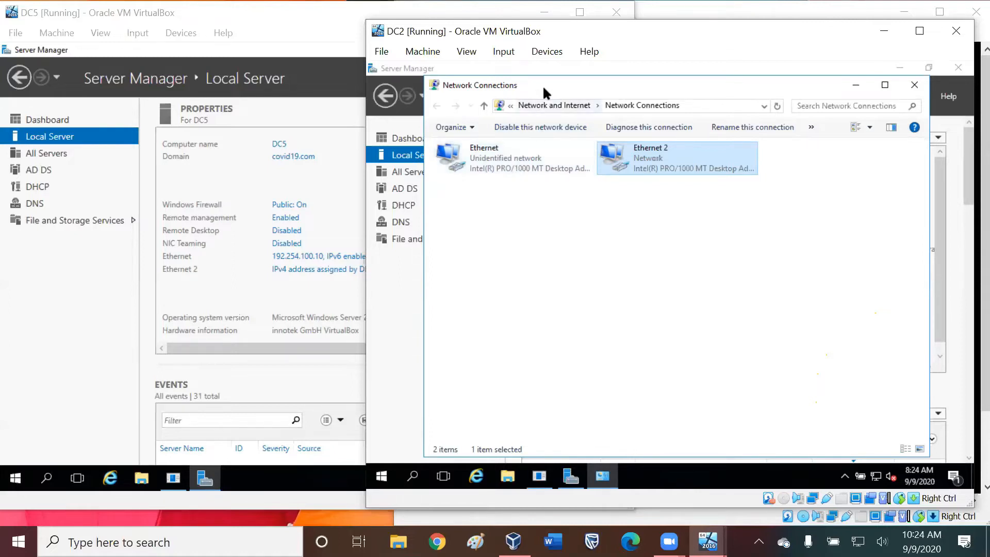
Open the Internet Protocol Version 4 (TCP/IPv4) properties of the Ethernet 2 adapter.
right_click(671, 159)
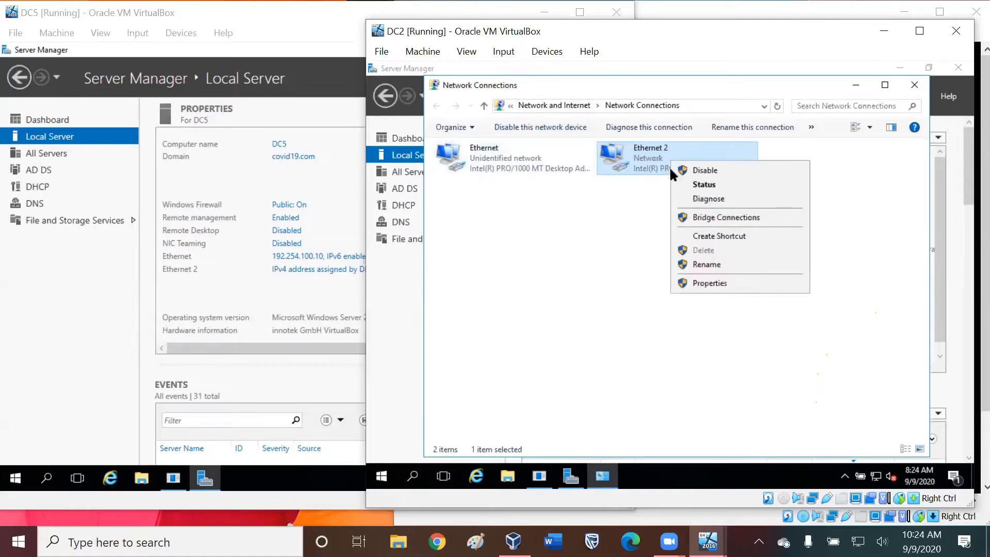
left_click(714, 285)
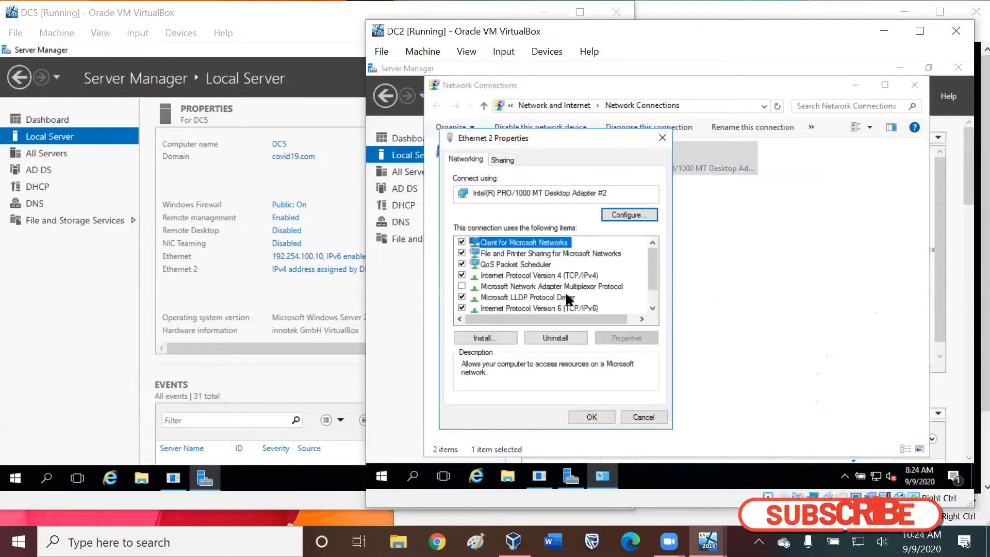
left_click(540, 276)
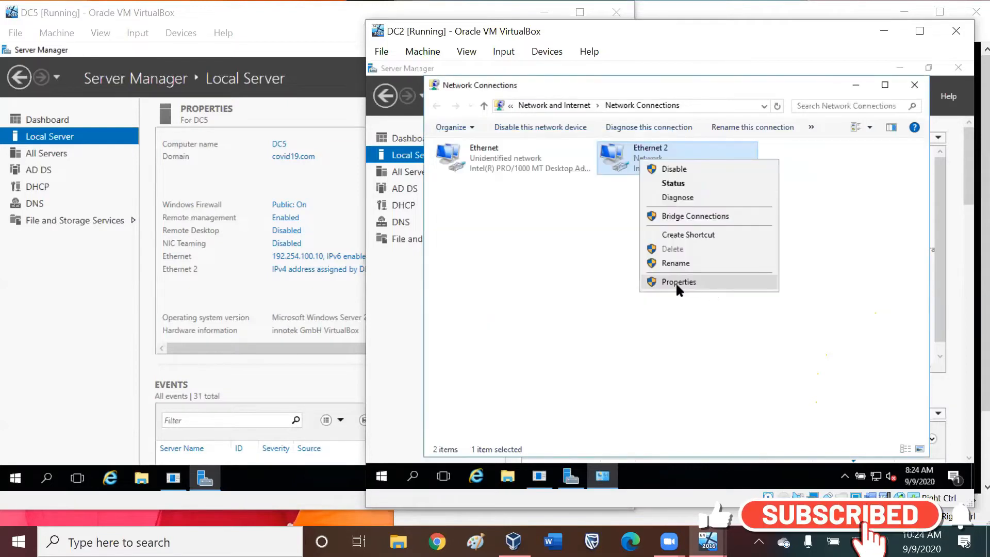
left_click(678, 283)
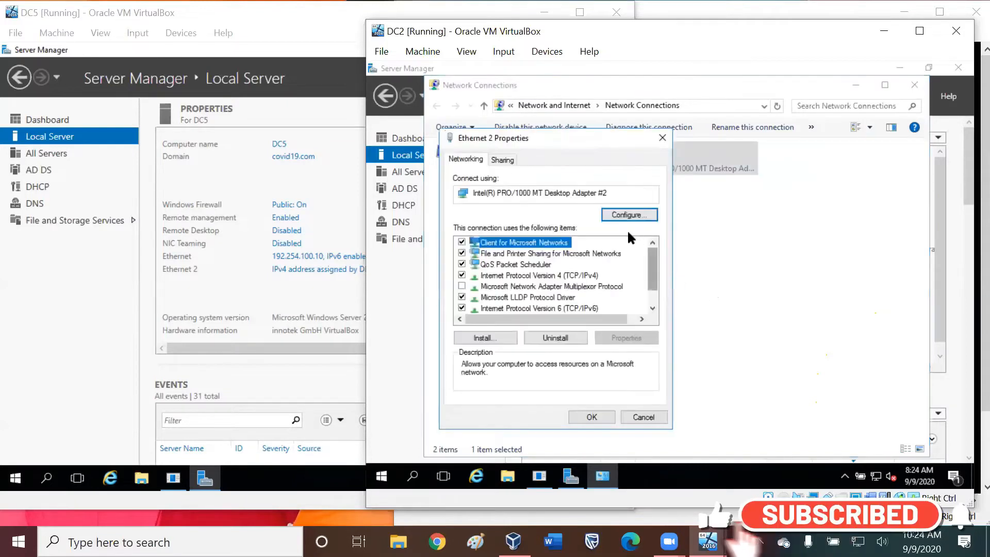
left_click(536, 275)
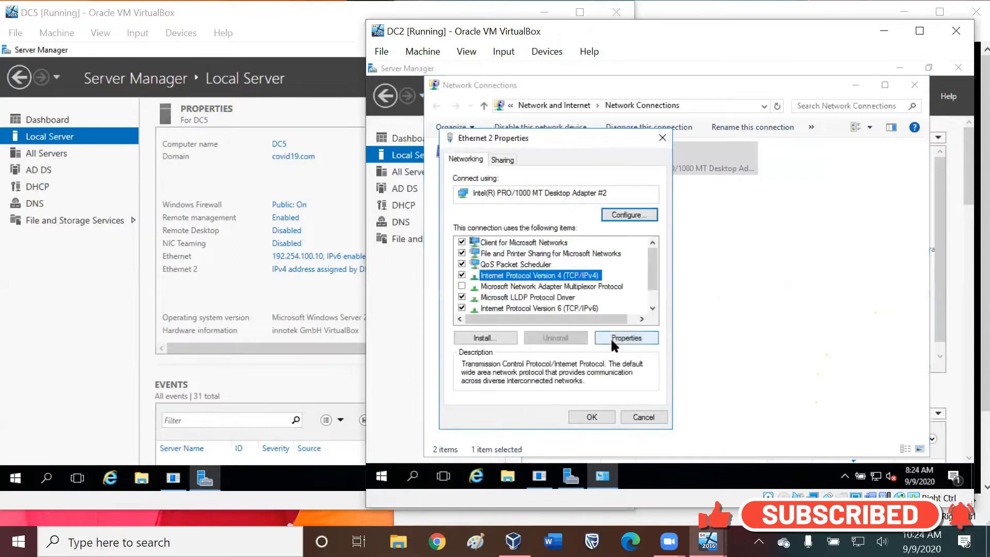
left_click(626, 337)
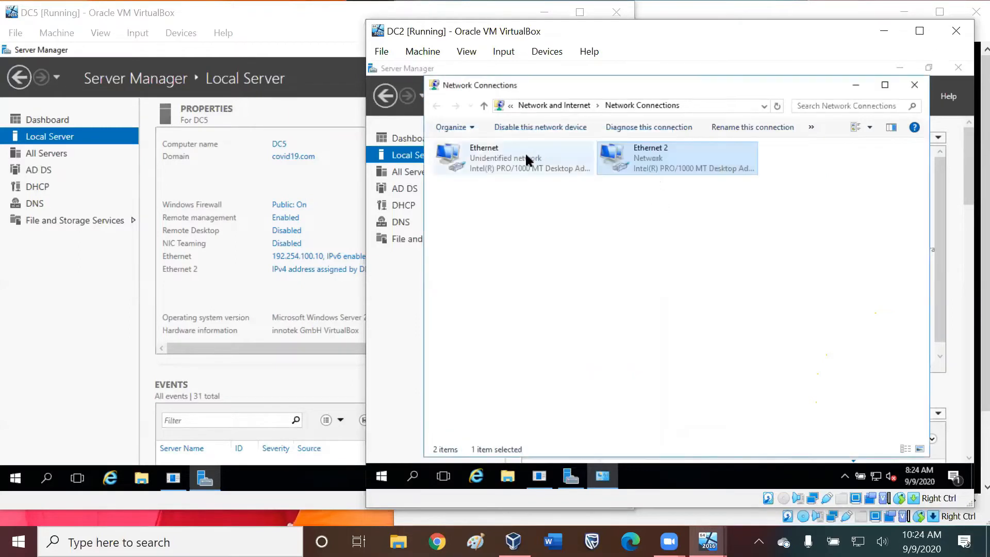
Inspect the Internet Protocol Version 4 (TCP/IPv4) settings of the Ethernet adapter, then close its dialogs and Network Connections.
right_click(526, 158)
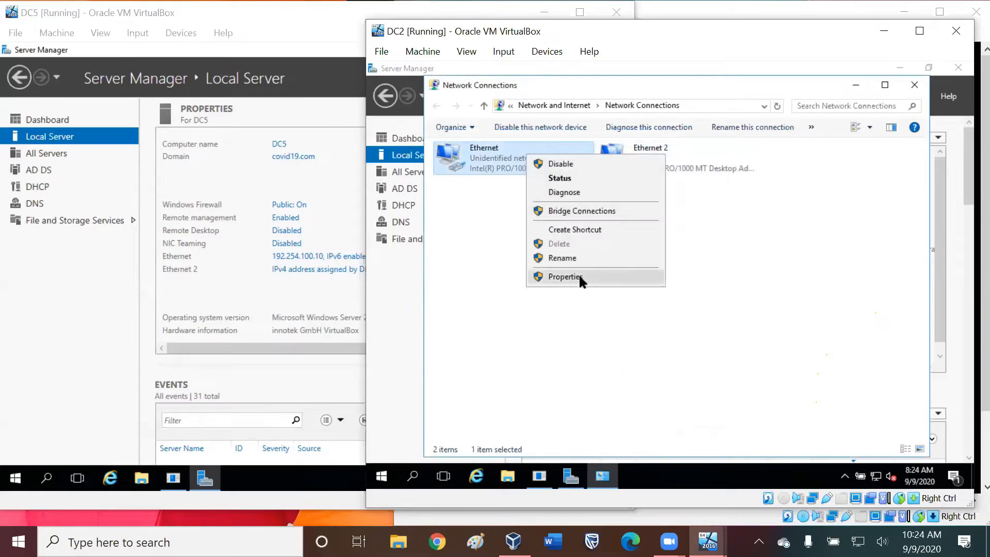
left_click(579, 276)
left_click(521, 270)
left_click(626, 335)
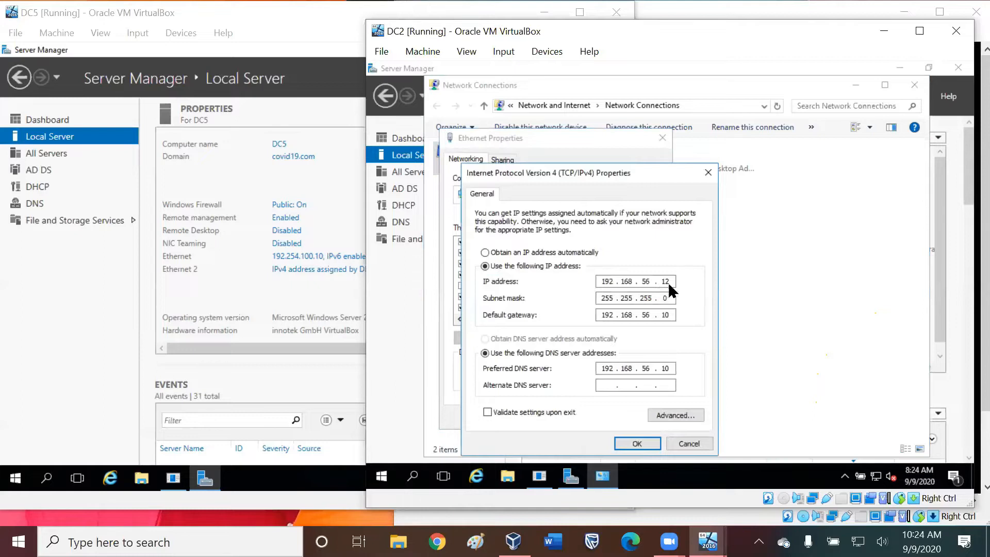
left_click(708, 173)
key("Escape")
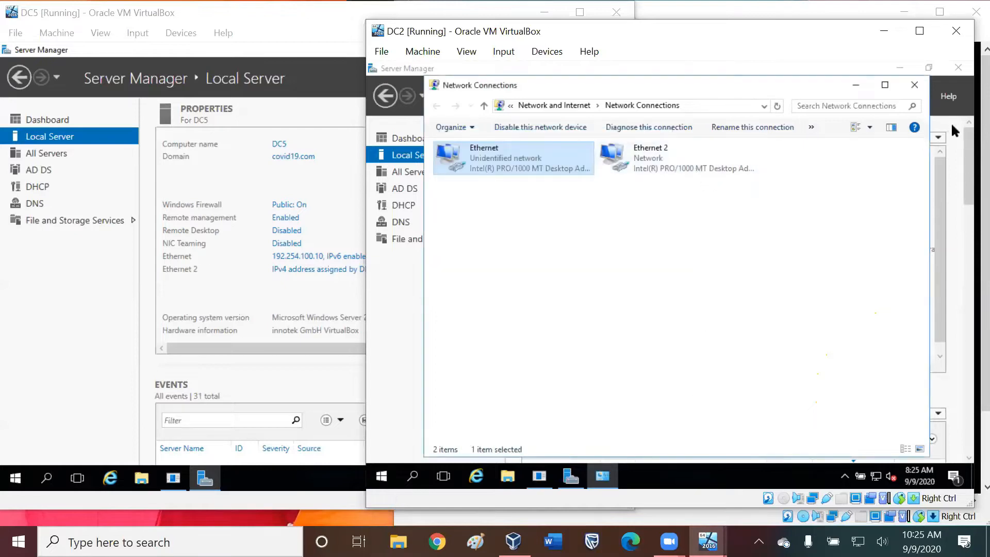
left_click(914, 85)
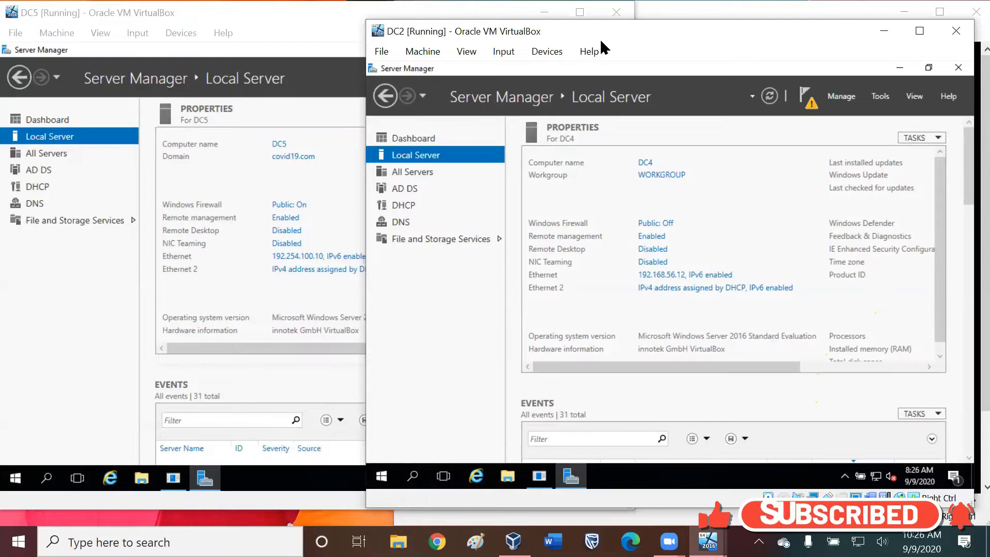
Move the DC2 virtual machine window further left on the desktop.
left_click(547, 51)
left_click(589, 51)
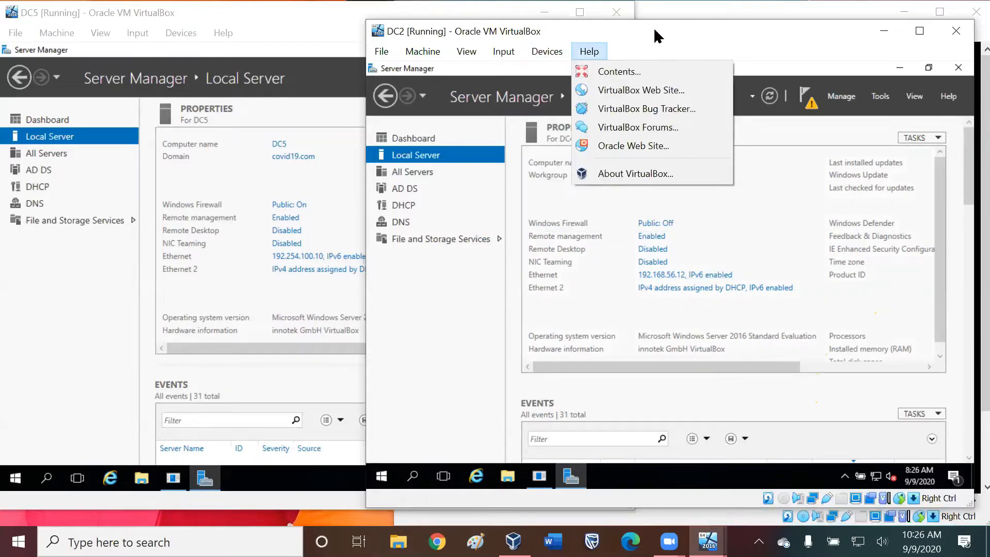
left_click(654, 31)
left_click_drag(653, 31, 503, 17)
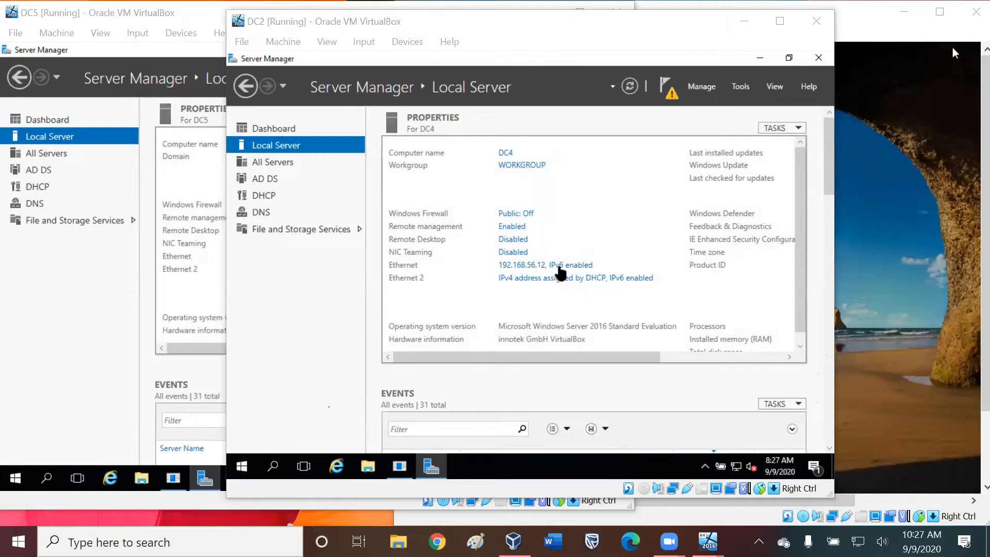
Open the Internet Protocol Version 4 (TCP/IPv4) properties of DC2's Ethernet adapter.
left_click(528, 266)
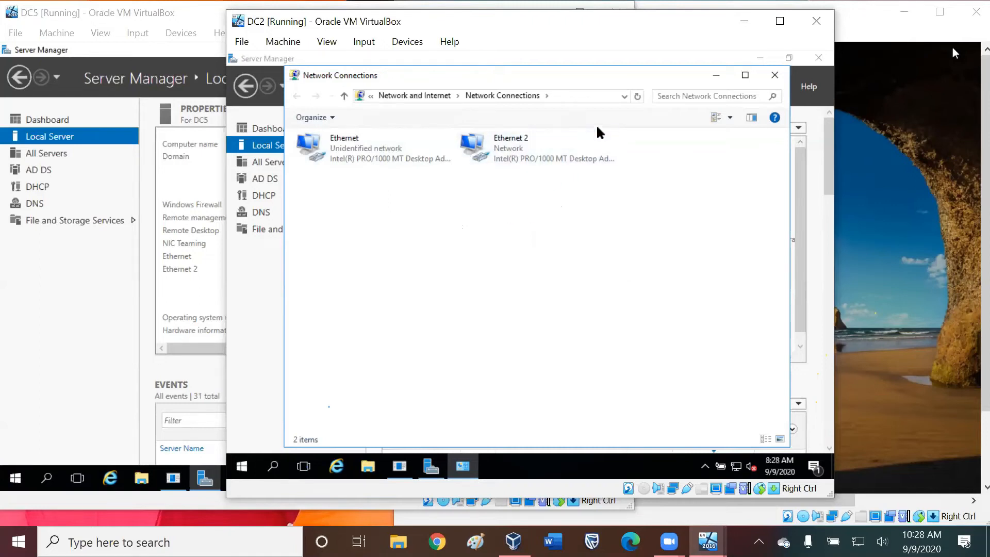
right_click(387, 157)
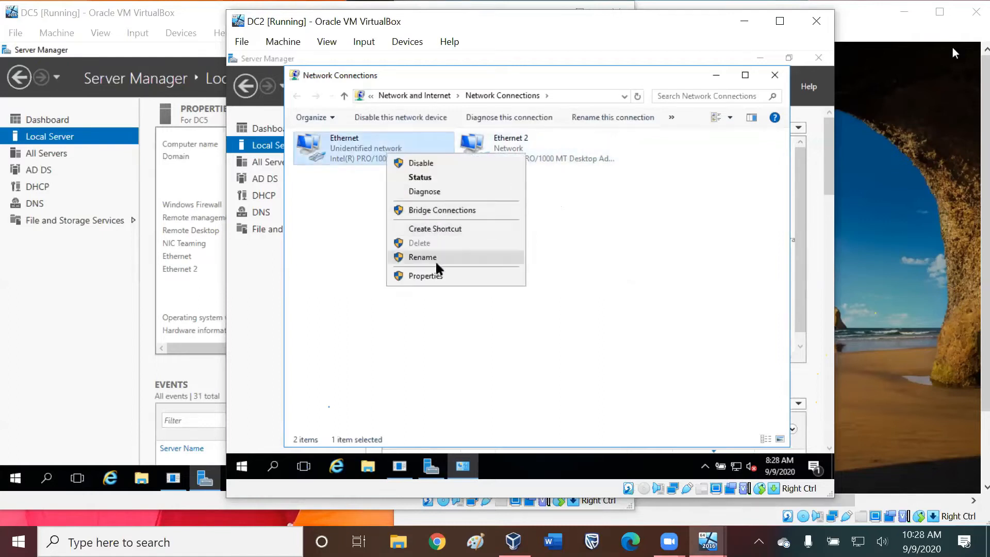
left_click(442, 275)
left_click(400, 266)
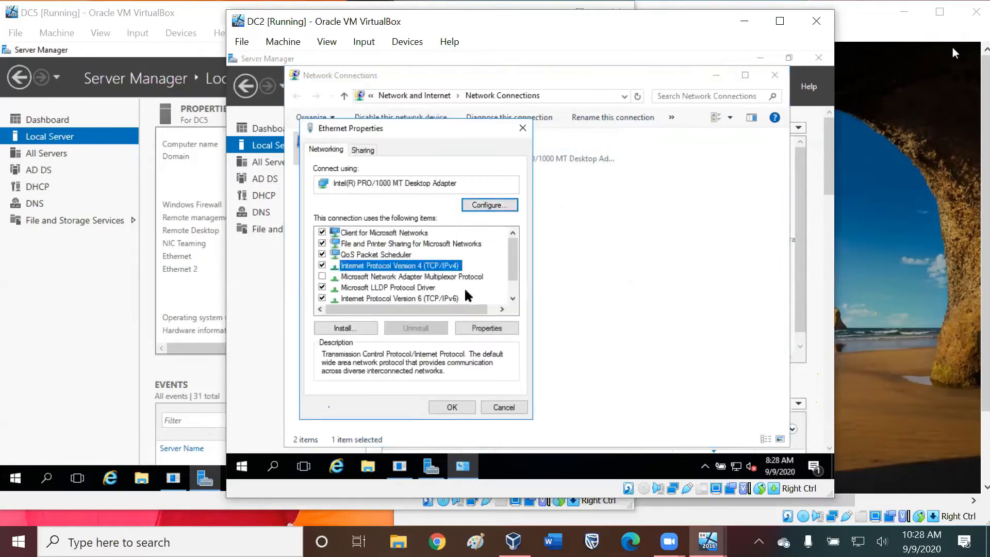
left_click(487, 328)
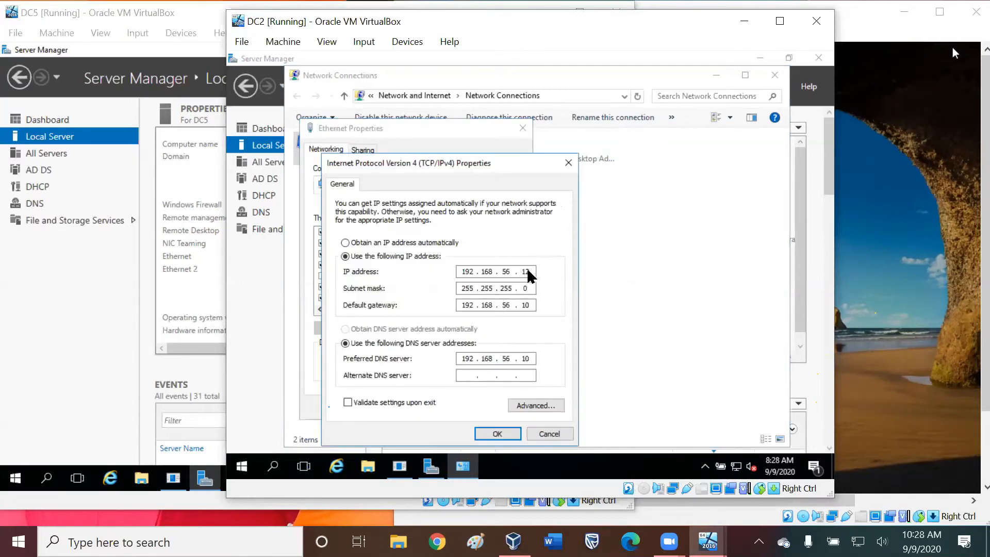
Set DC2's IP address to 192.254.100.12, default gateway and preferred DNS server to 192.254.100.10, and apply.
left_click(489, 285)
left_click(491, 270)
key("BackSpace")
key("BackSpace")
key("BackSpace")
type("254 . 100")
key("Tab")
key("Tab")
key("period")
type("254 . 100")
key("Tab")
key("Tab")
key("Right")
key("period")
key("shift+Tab")
key("Tab")
key("Right")
key("Right")
key("Home")
key("Right")
key("Right")
key("Right")
key("Right")
key("Delete")
key("Delete")
key("Delete")
type("254 . 100")
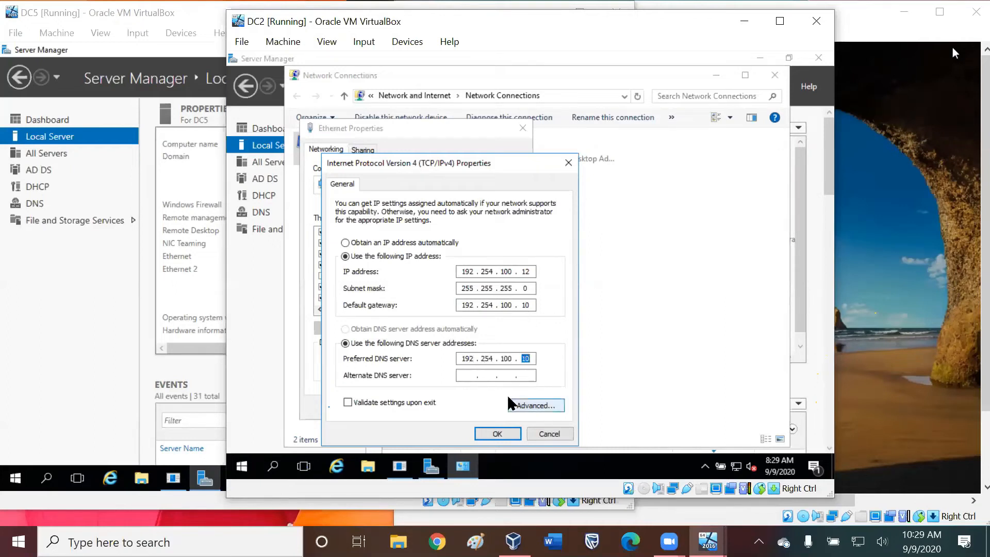
left_click(497, 433)
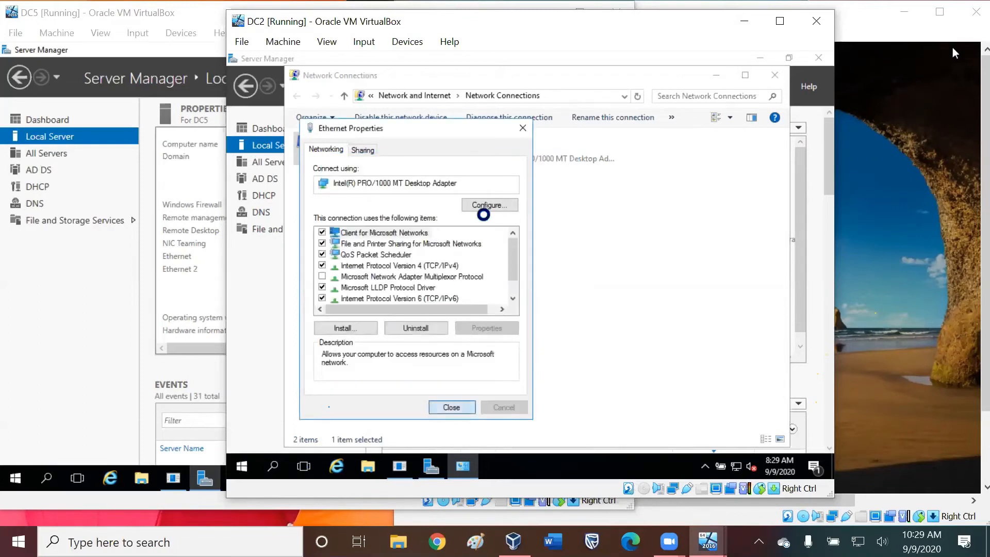
Close the Ethernet properties and allow DC2 to be discoverable on the network.
key("Return")
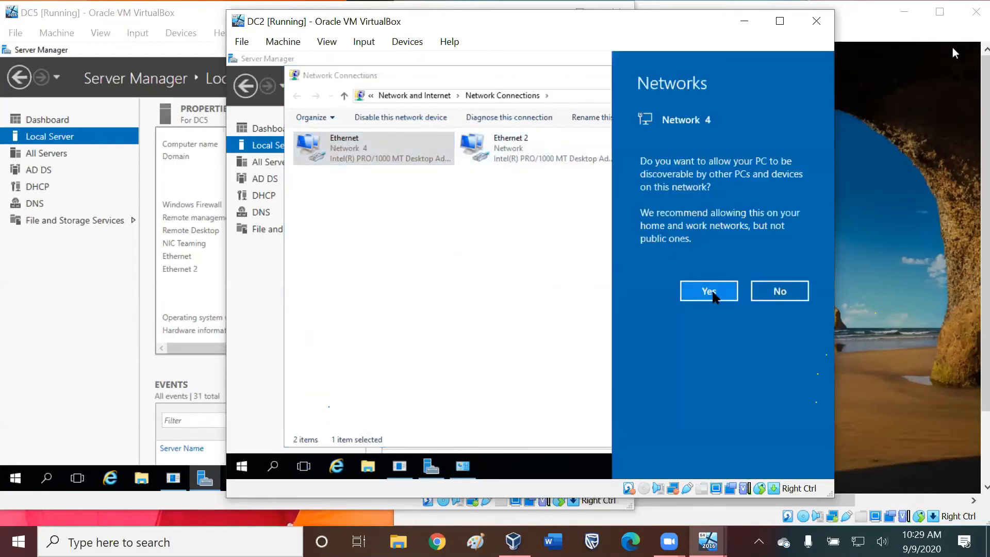
left_click(712, 292)
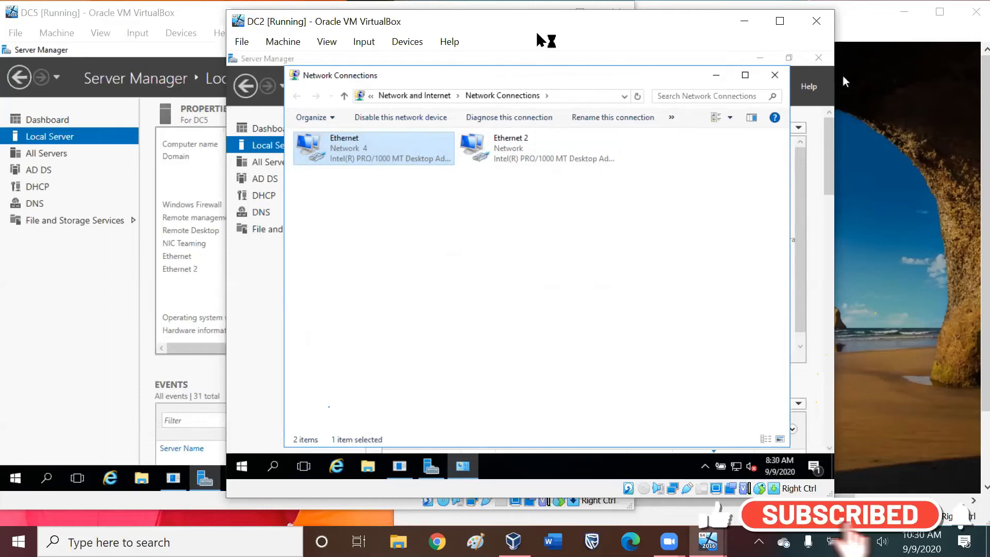
left_click_drag(544, 24, 671, 14)
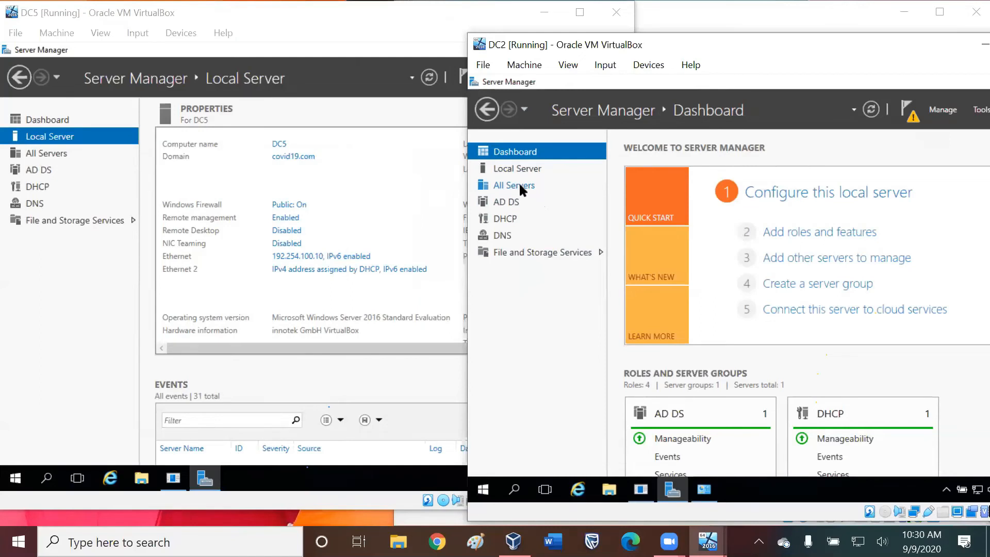
Turn off Windows Firewall for public networks on DC2 and return to its Local Server properties.
left_click(522, 167)
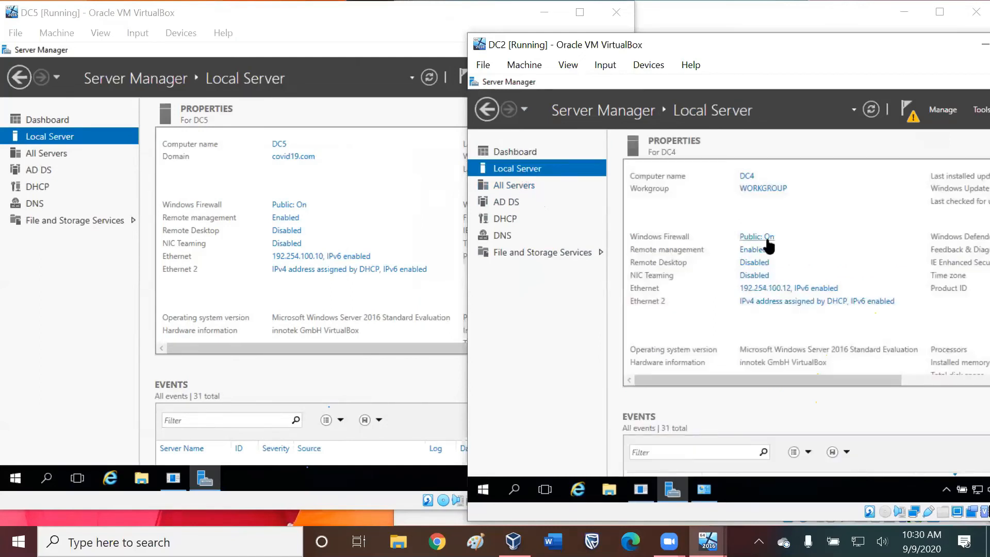
left_click(767, 238)
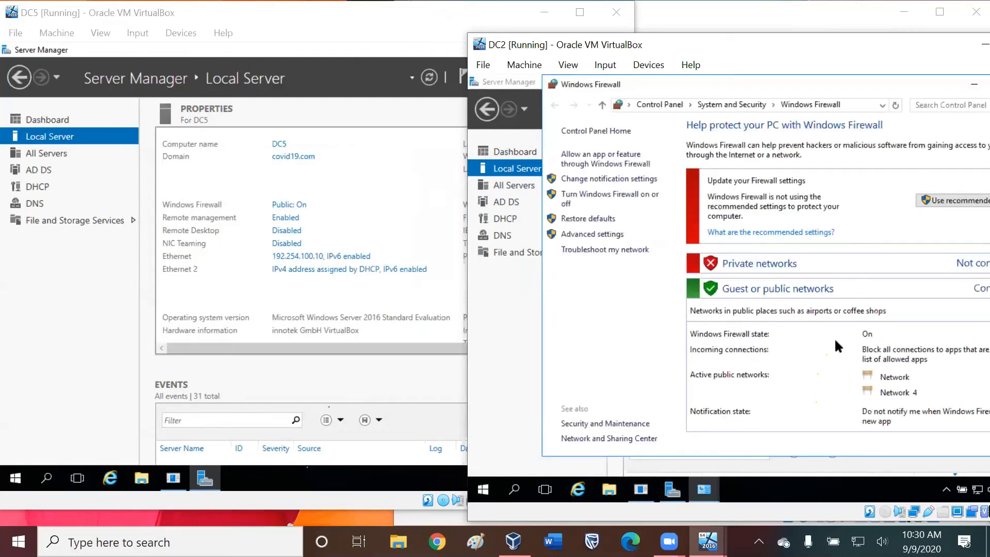
left_click(567, 205)
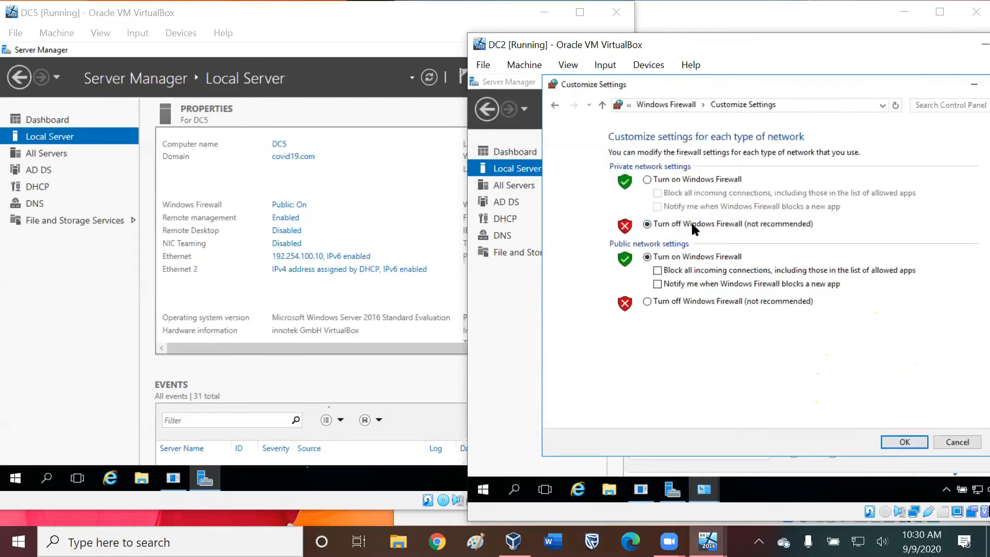
left_click(646, 299)
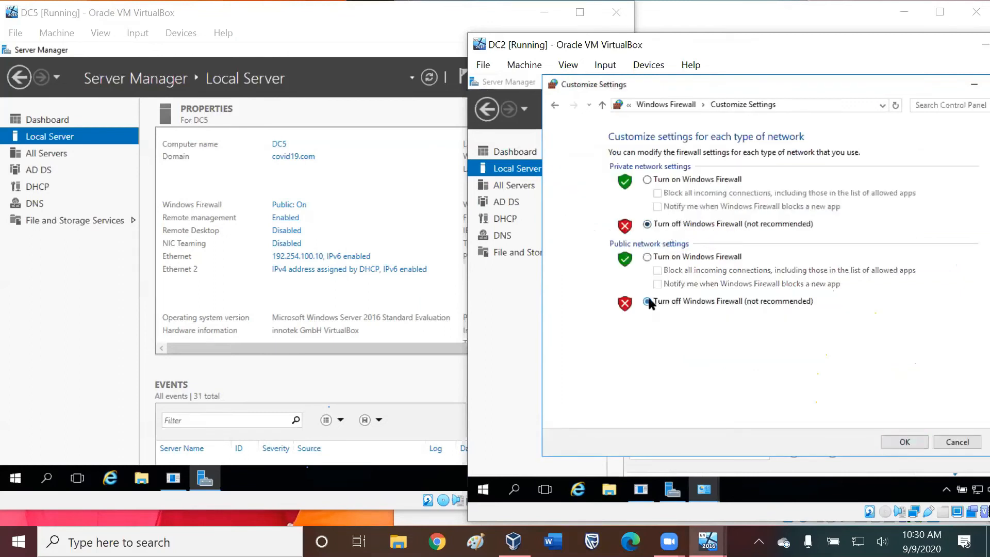
left_click(904, 442)
left_click(515, 152)
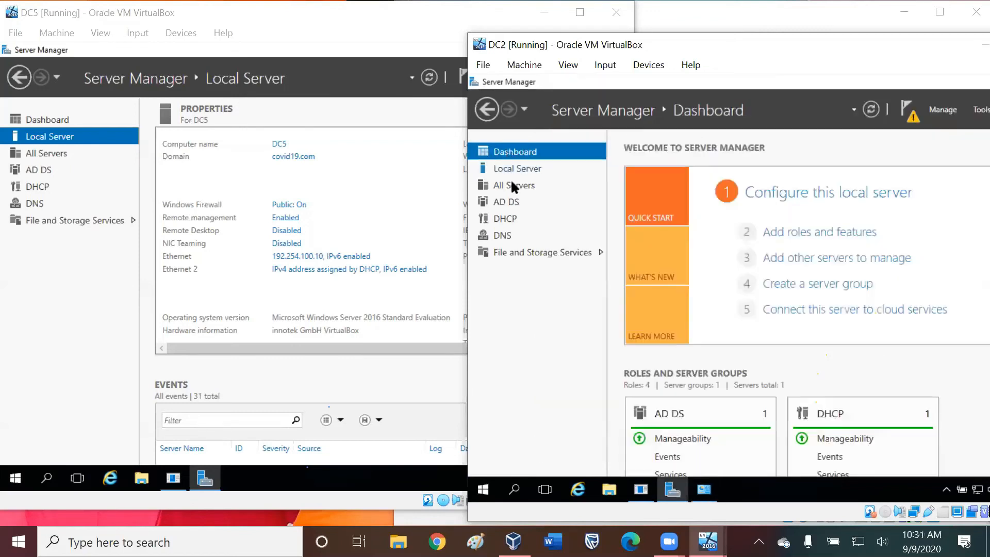
left_click(517, 168)
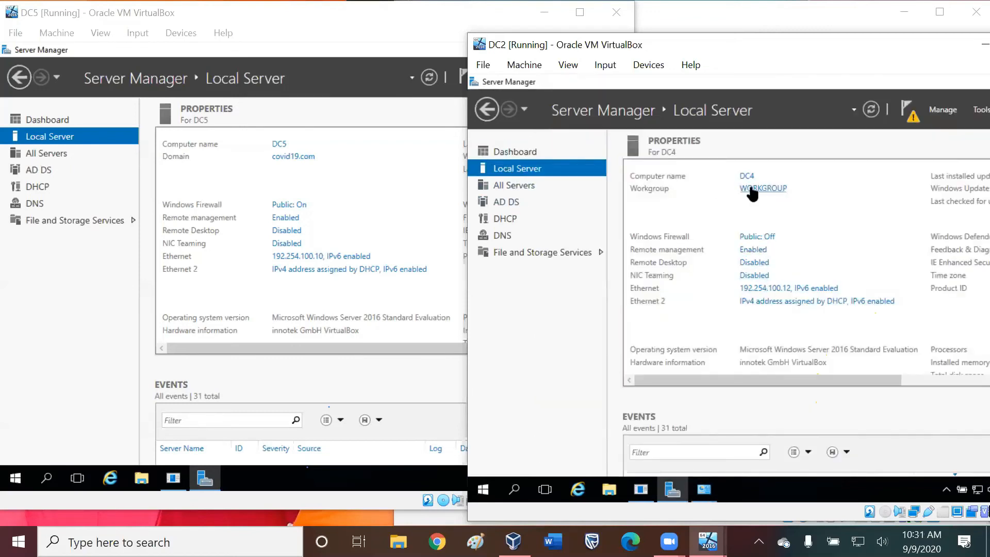
Turn off Windows Firewall for private and public networks on DC5.
left_click(319, 208)
left_click(296, 205)
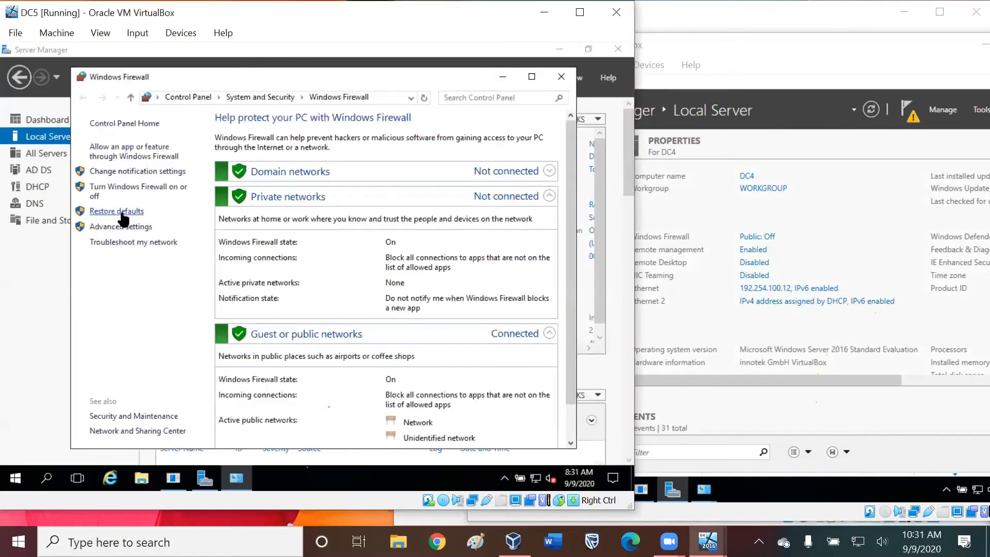
left_click(149, 190)
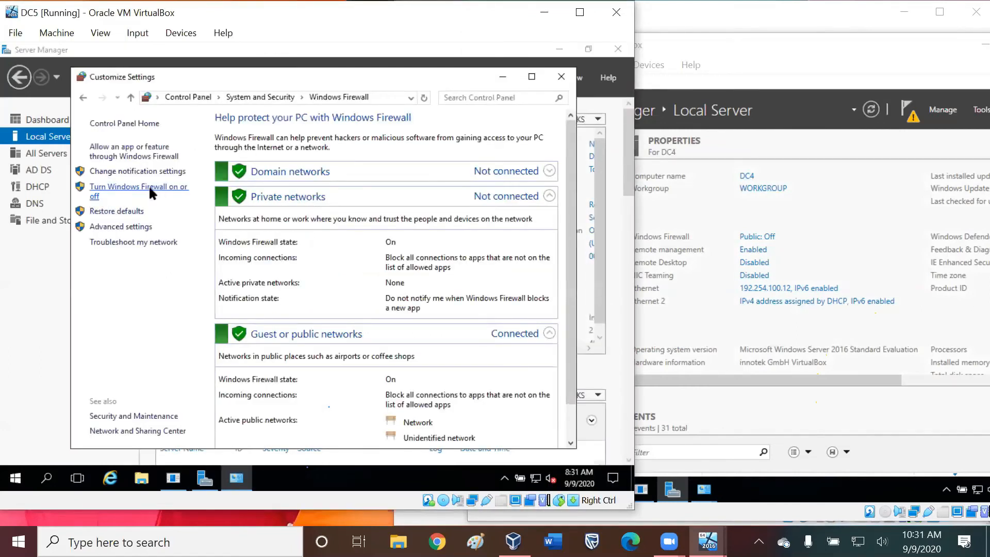
left_click(176, 215)
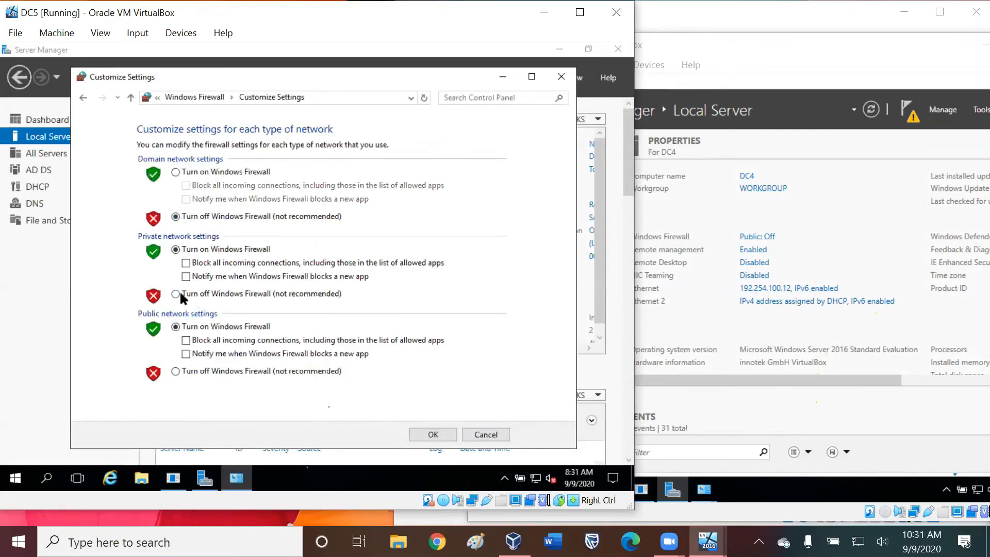
left_click(178, 296)
left_click(189, 375)
key("Return")
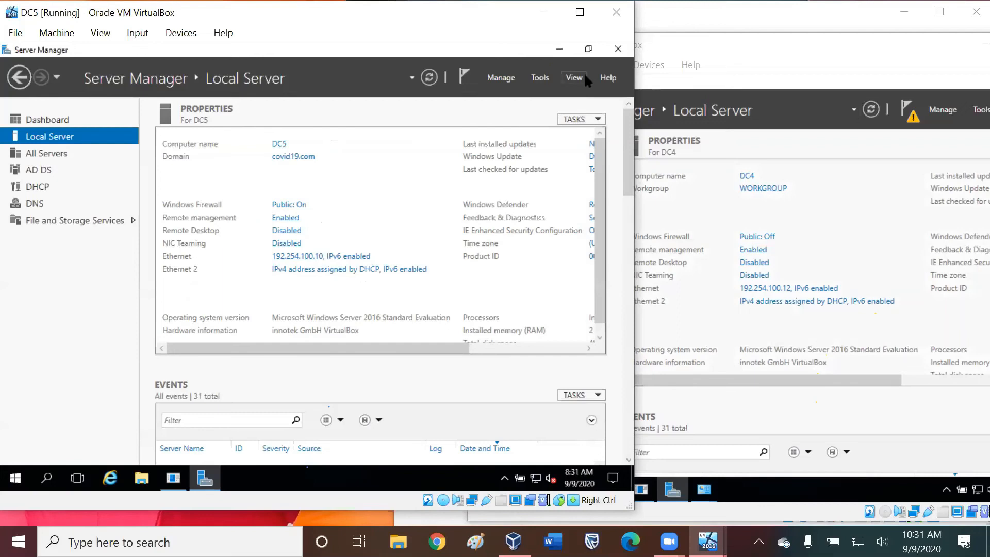
Review the Adapter 1 and Adapter 2 network settings of the DC2 virtual machine, then close the settings.
left_click(727, 58)
left_click(525, 65)
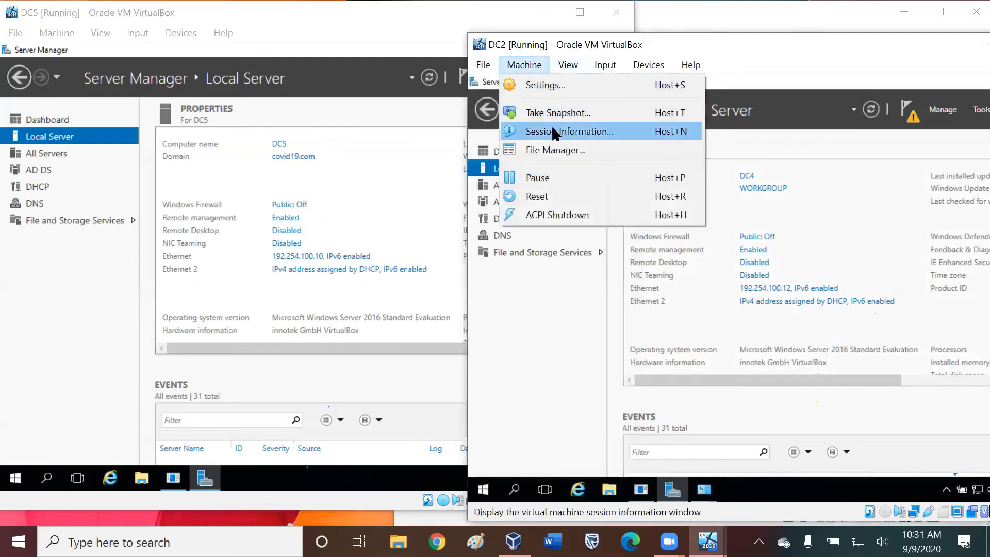
left_click(545, 85)
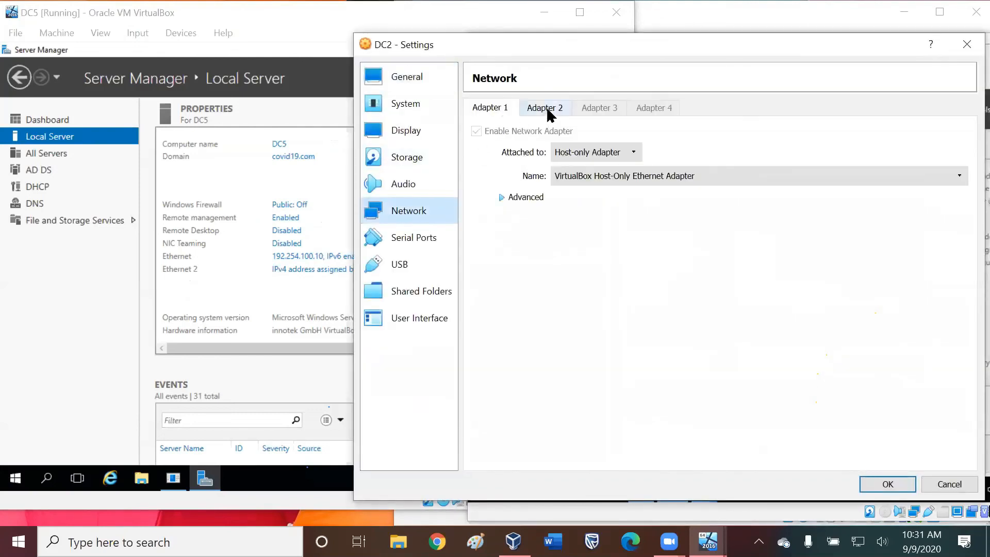
left_click(549, 111)
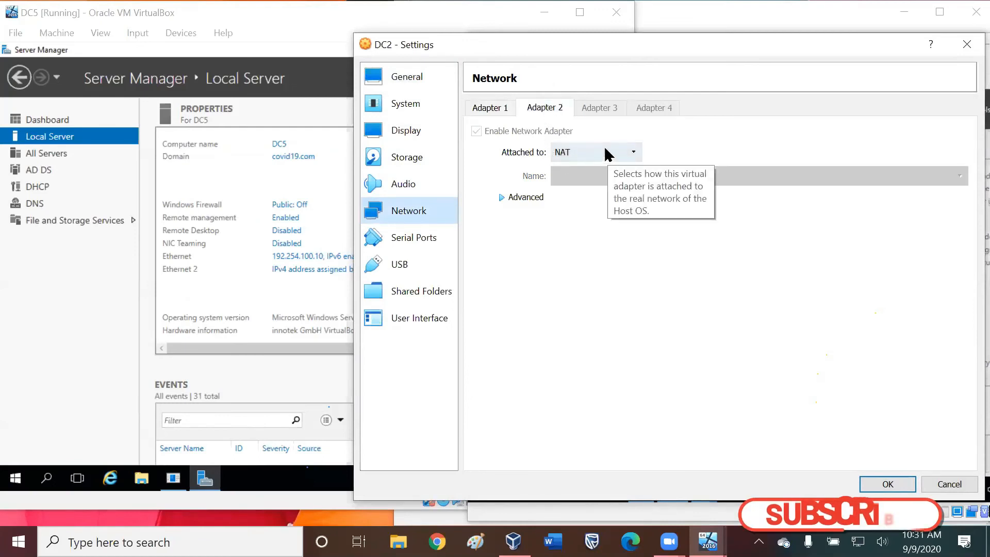
left_click(526, 197)
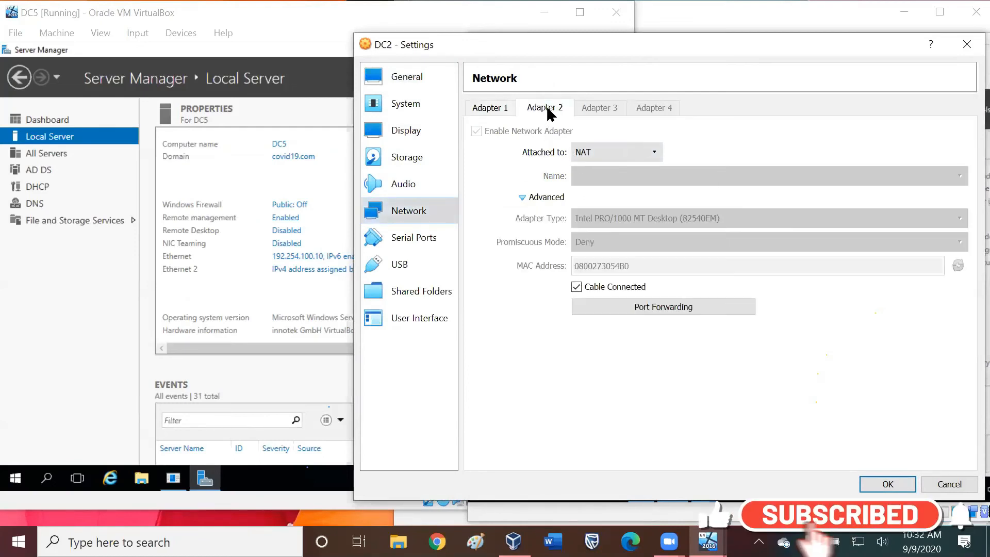
left_click(485, 109)
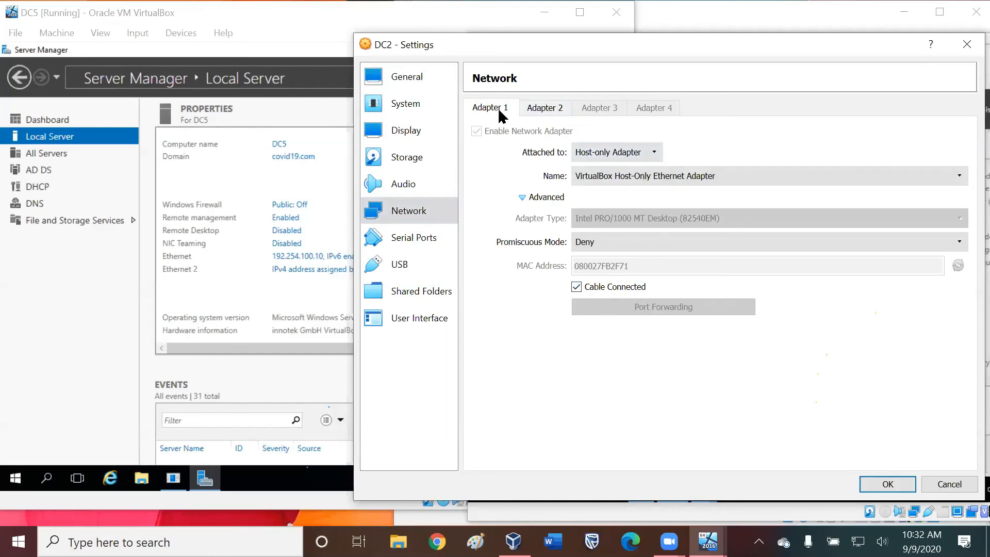
left_click(551, 111)
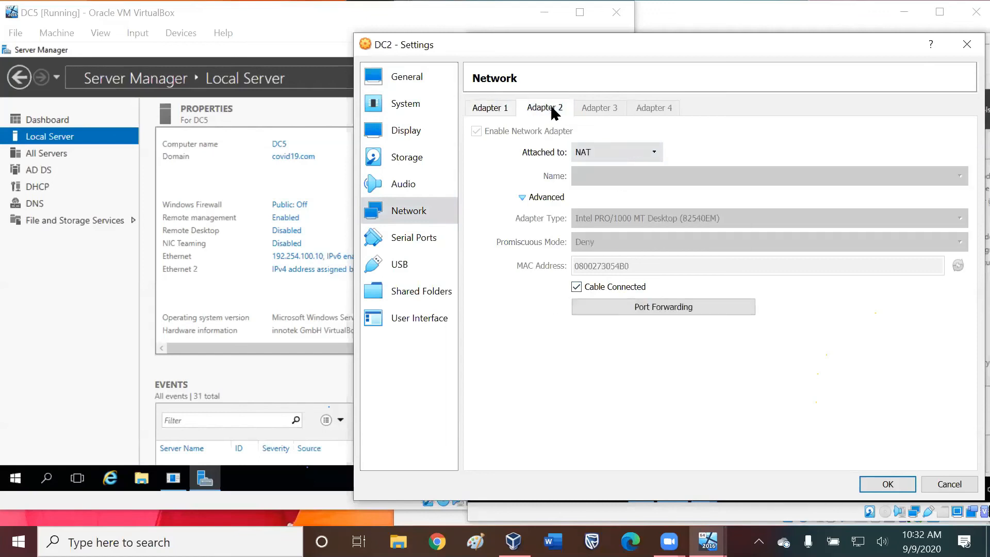
left_click(493, 108)
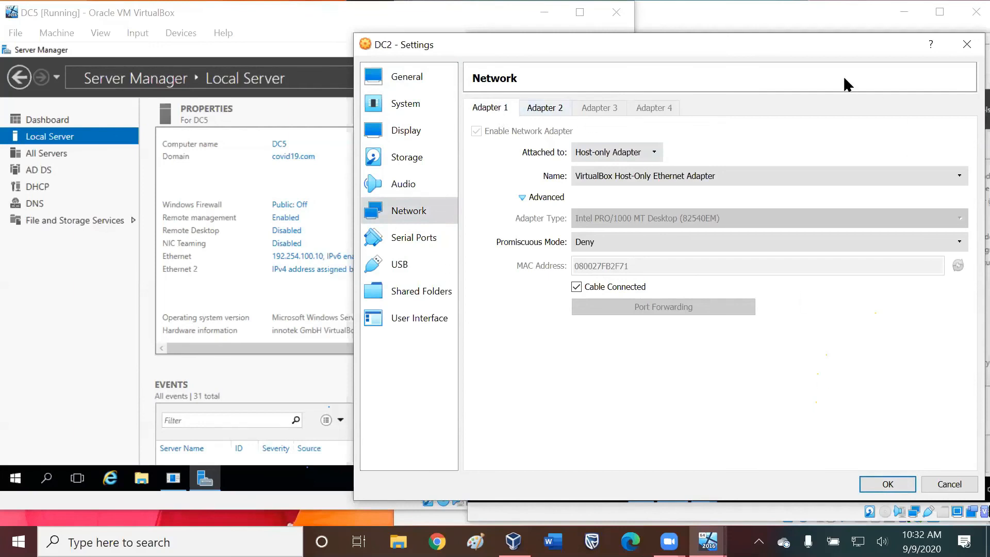
left_click_drag(914, 39, 897, 35)
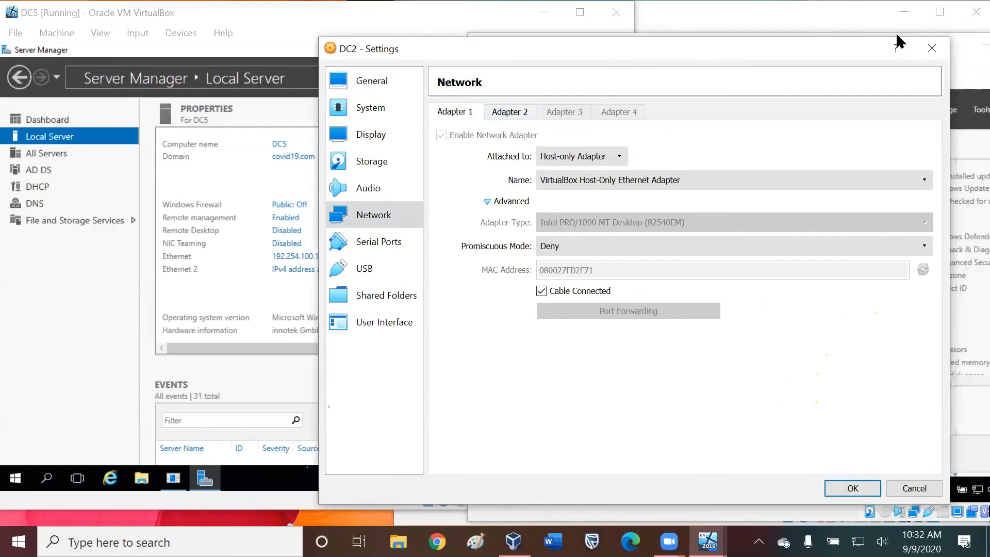
left_click(932, 48)
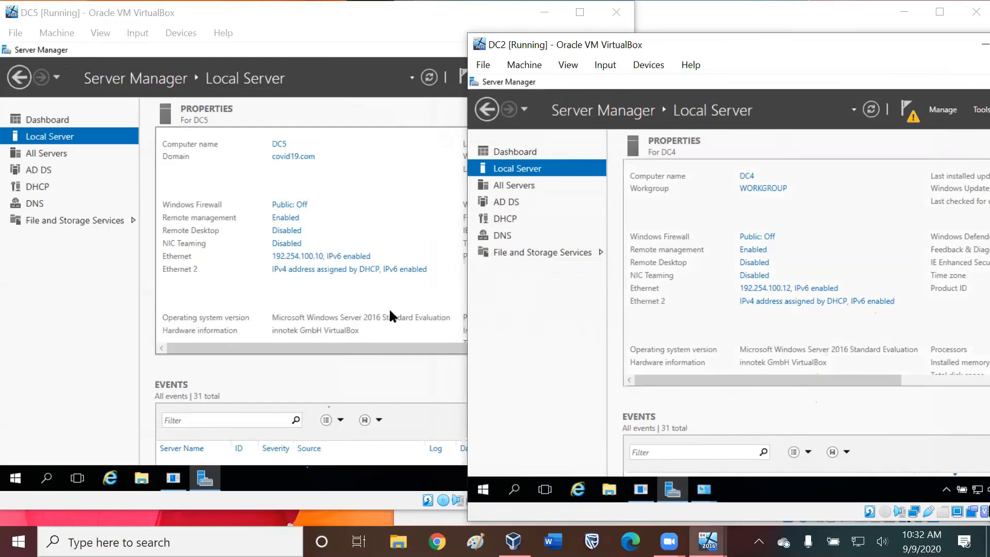
Open a Command Prompt on DC5 by searching for cmd.
left_click(50, 480)
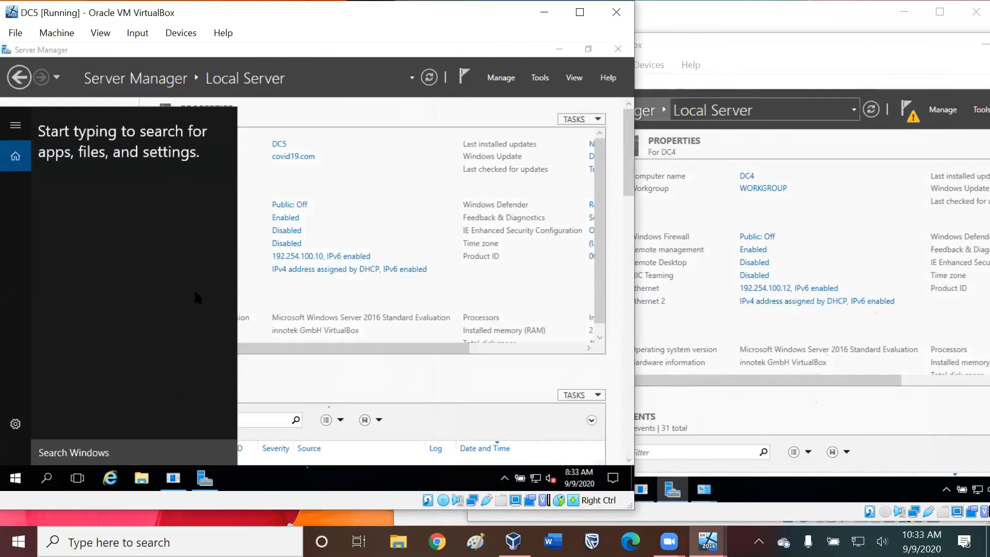
key("Escape")
key("super")
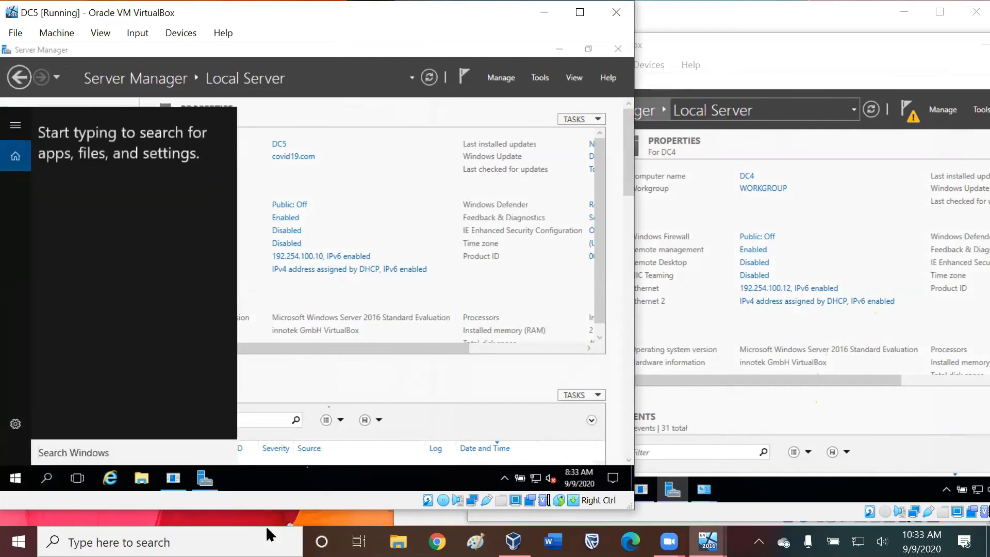
type("cmd")
key("Return")
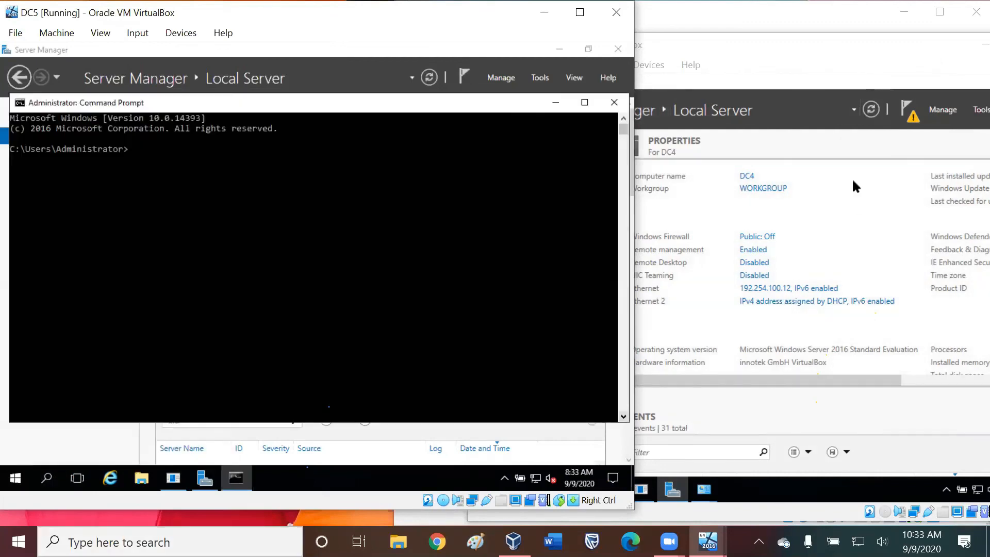
Move the DC2 window beside DC5's Command Prompt and open DC2's Server Manager Dashboard.
left_click(844, 137)
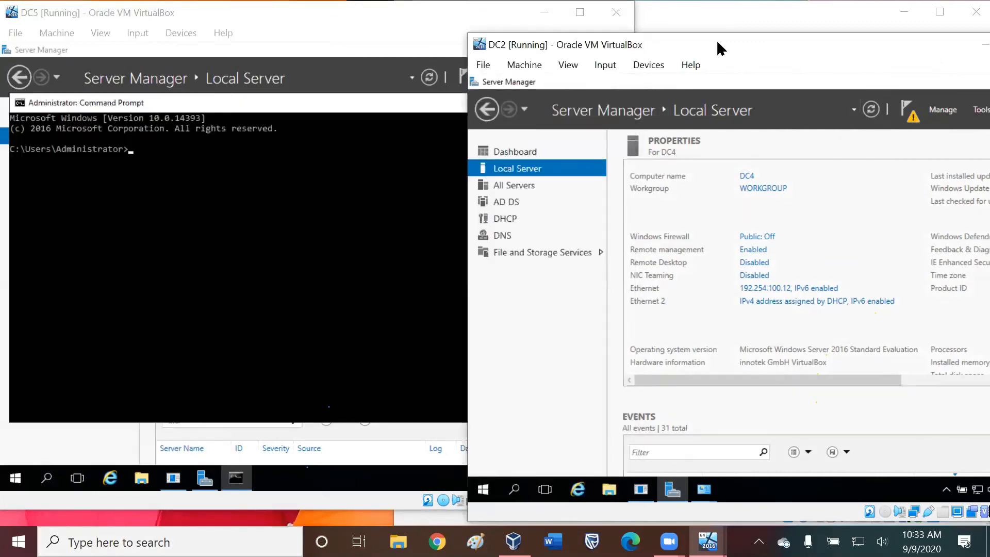
left_click_drag(721, 48, 630, 32)
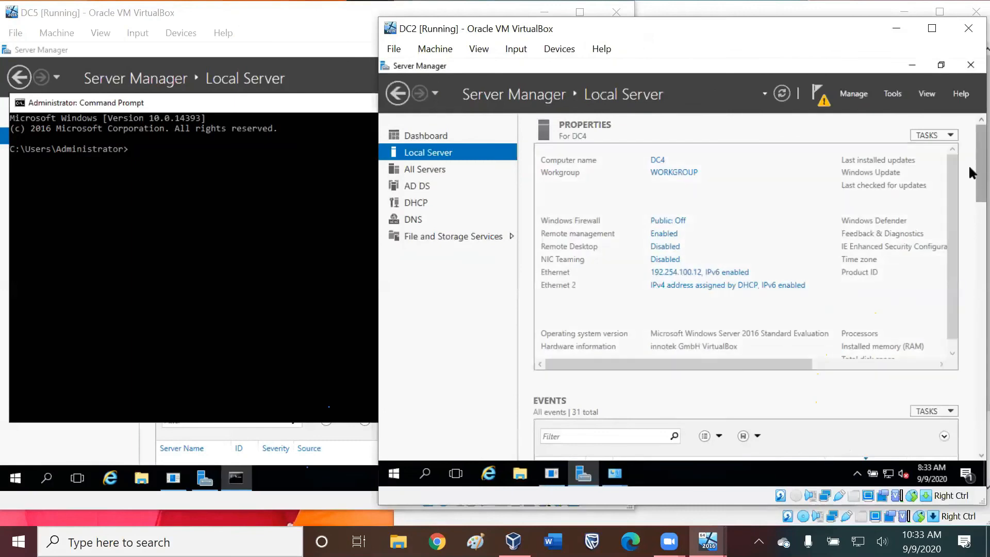
left_click_drag(980, 174, 981, 424)
left_click(426, 136)
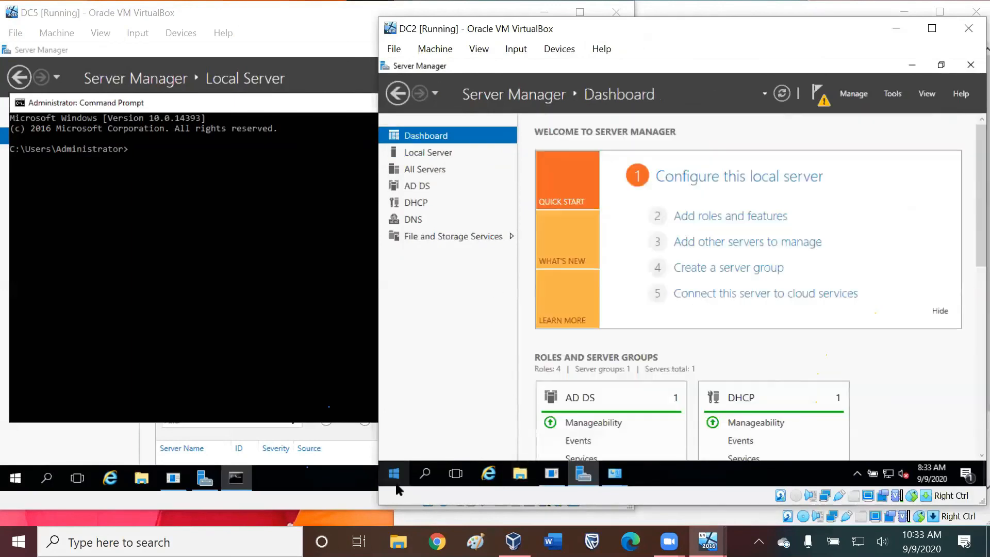